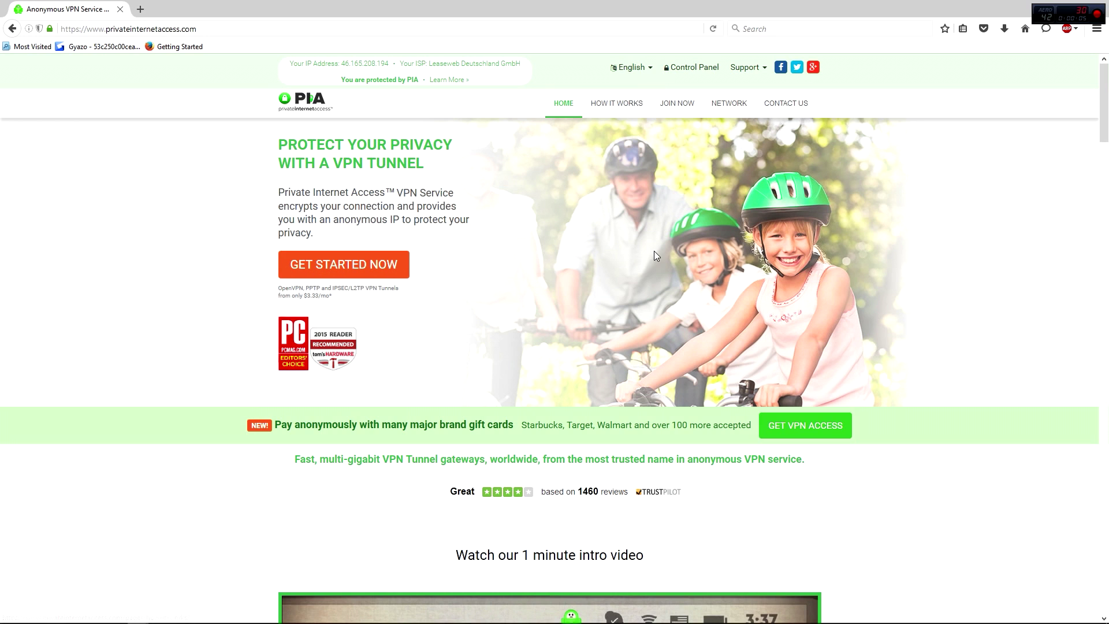
# - Review the features and subscription plans on the Private Internet Access home page
pyautogui.scroll(-5, 656, 278)
pyautogui.scroll(-12, 656, 297)
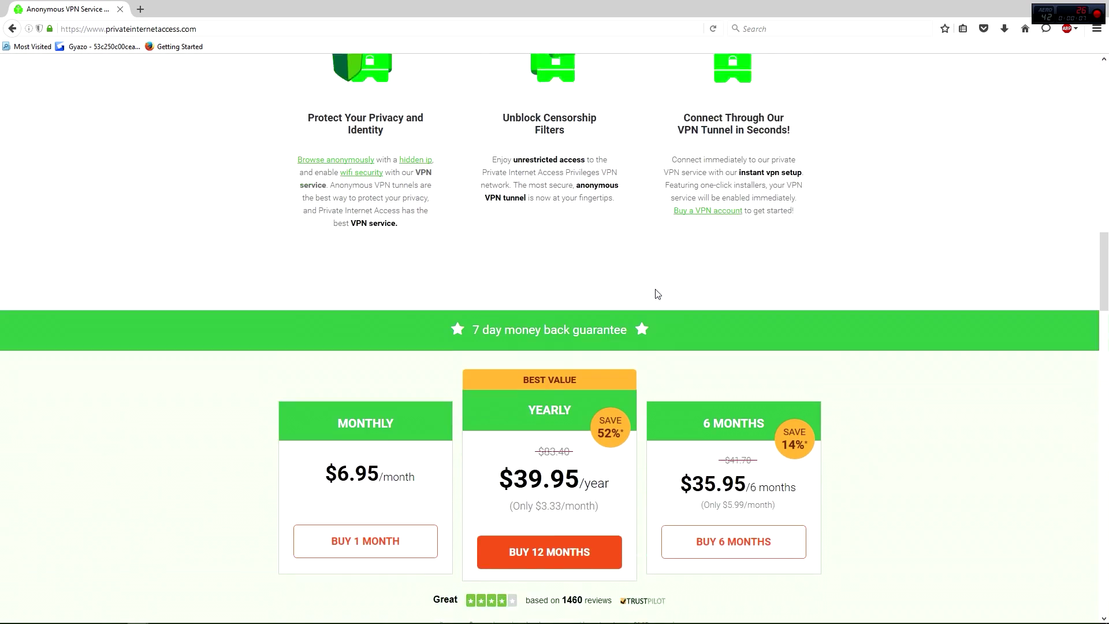
pyautogui.scroll(3, 657, 294)
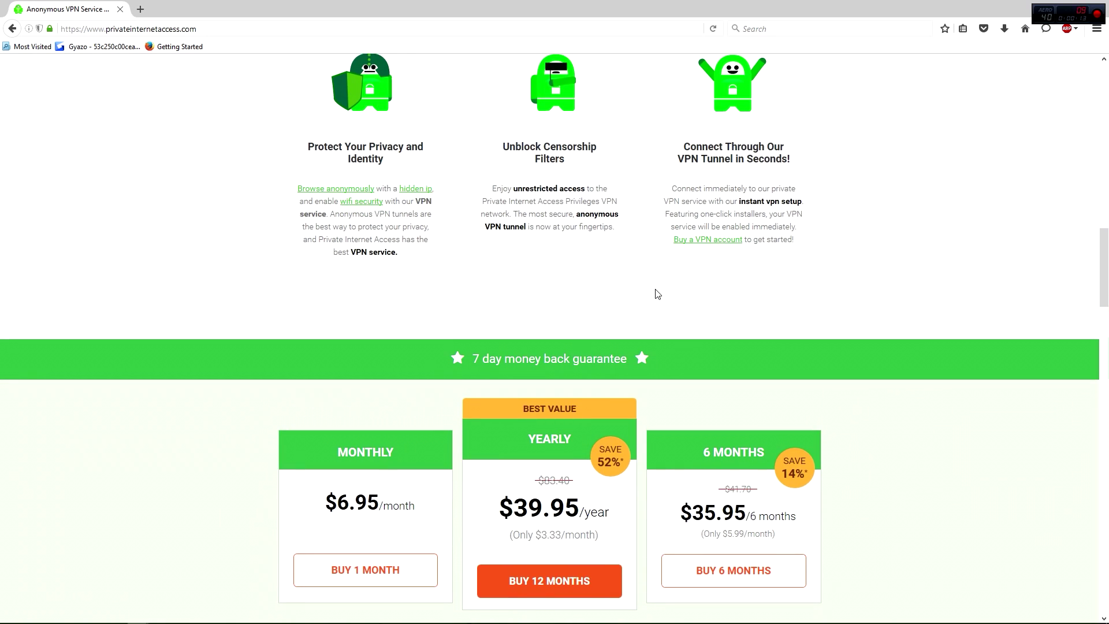
pyautogui.scroll(12, 656, 293)
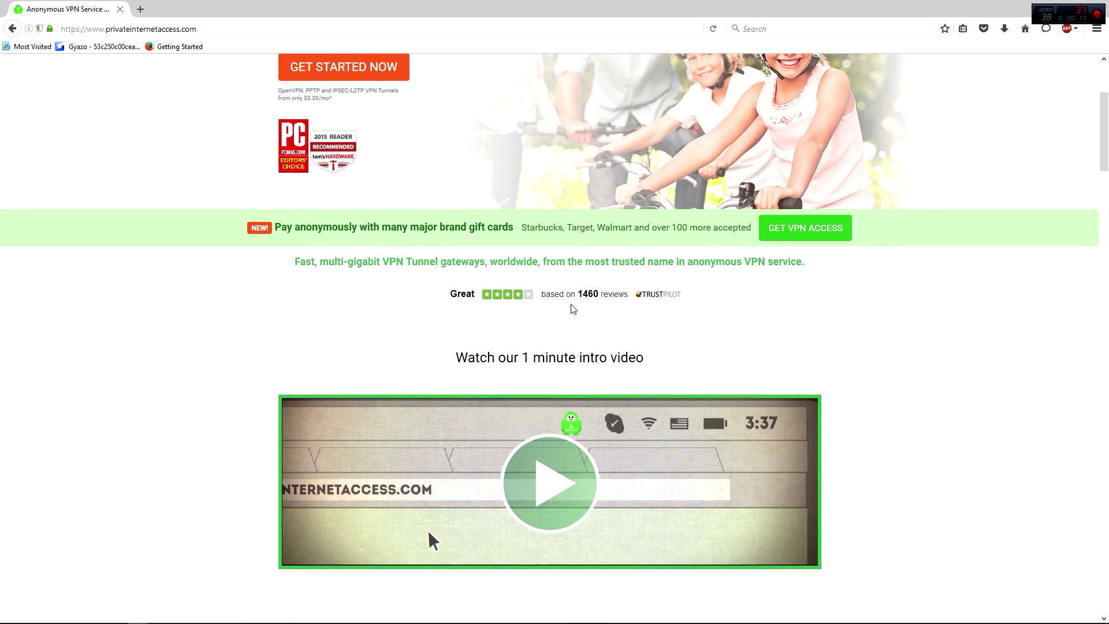
pyautogui.scroll(3, 572, 307)
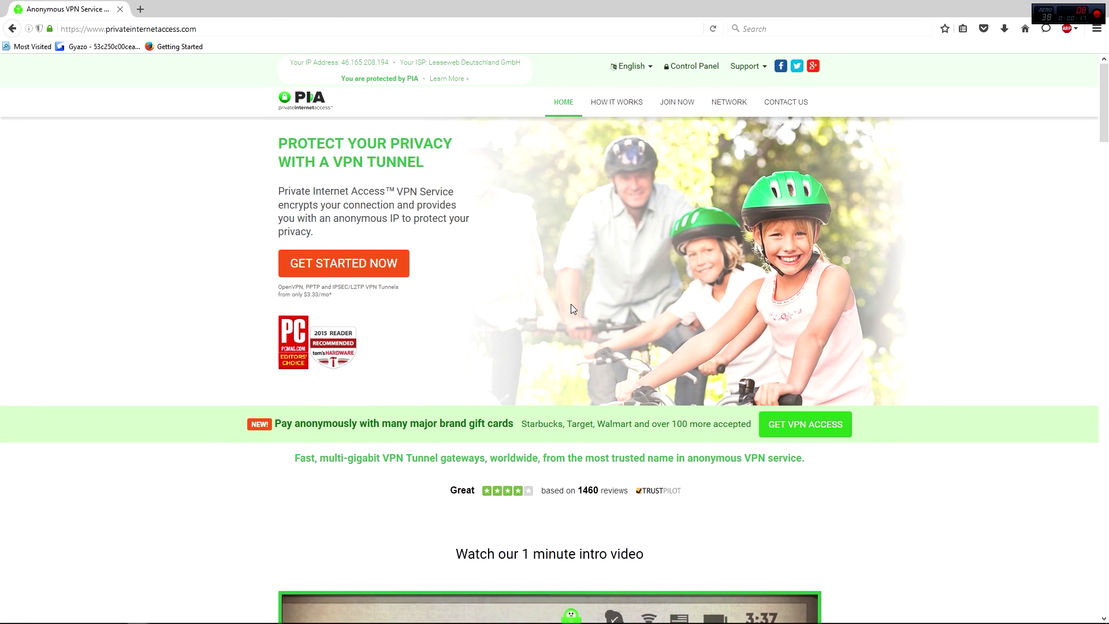
# - Move the Private Internet Access window aside, then bring in the OpenVPN downloads window and maximize it
pyautogui.doubleClick(603, 7)
pyautogui.moveTo(491, 323); pyautogui.dragTo(943, 122)
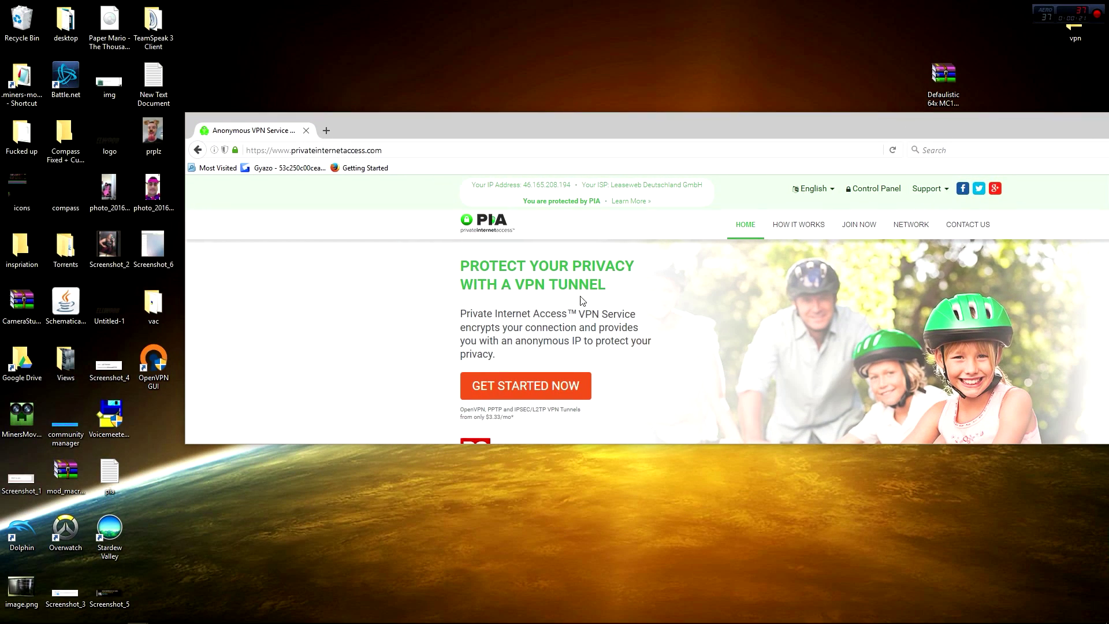
pyautogui.moveTo(404, 129); pyautogui.dragTo(408, 58)
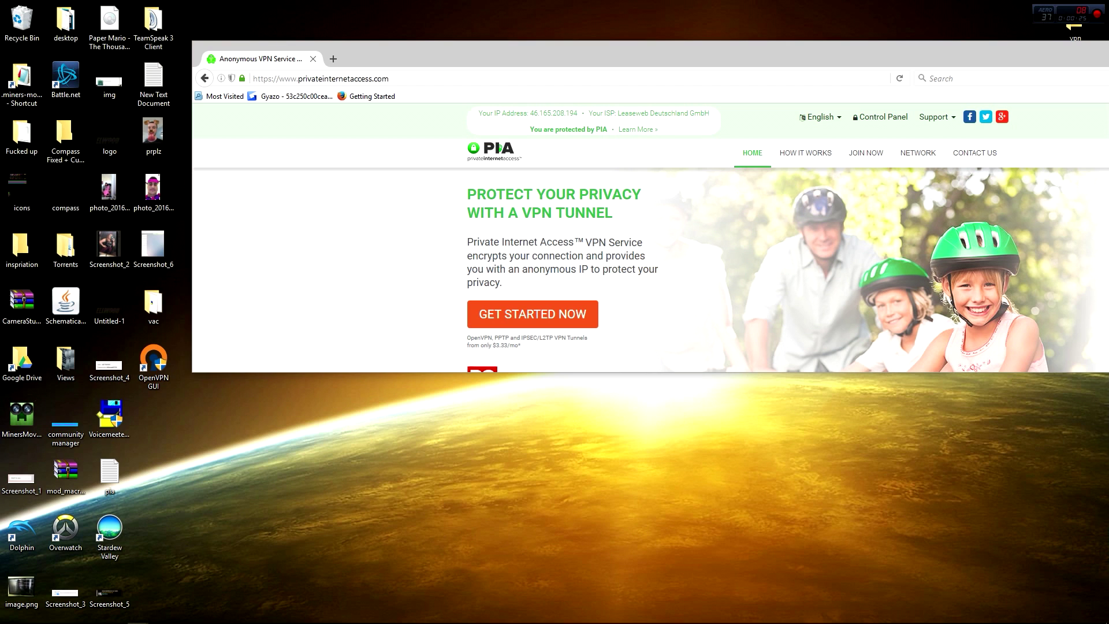
pyautogui.moveTo(1108, 95); pyautogui.dragTo(561, 108)
pyautogui.doubleClick(563, 109)
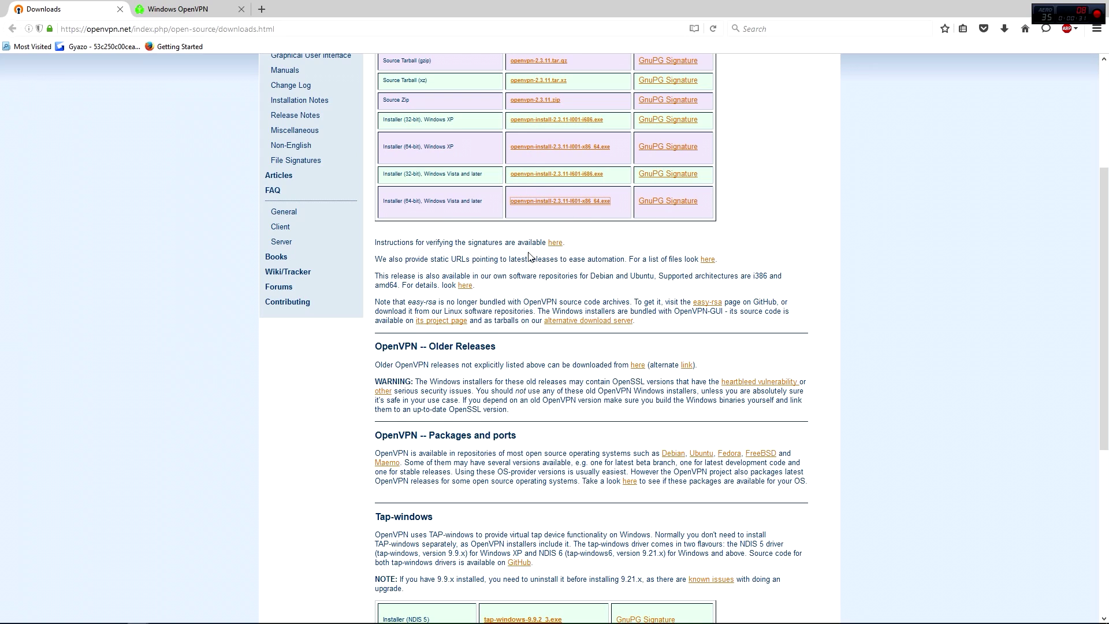
# - Request the 64-bit OpenVPN 2.3.11 installer for Windows Vista and later, then cancel the download
pyautogui.scroll(2, 491, 271)
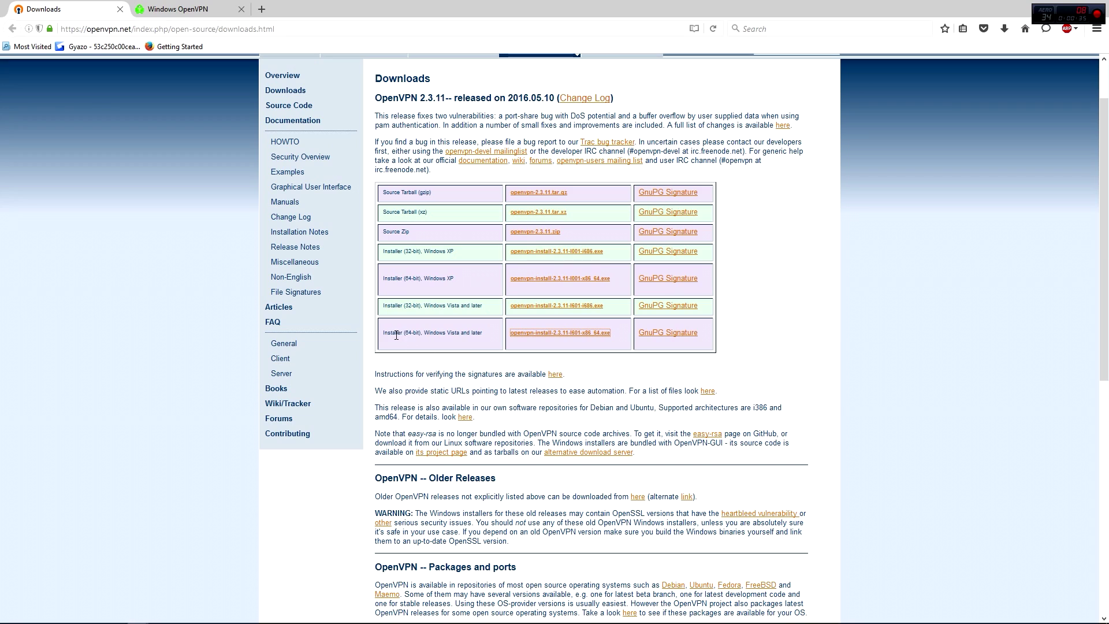
pyautogui.click(540, 333)
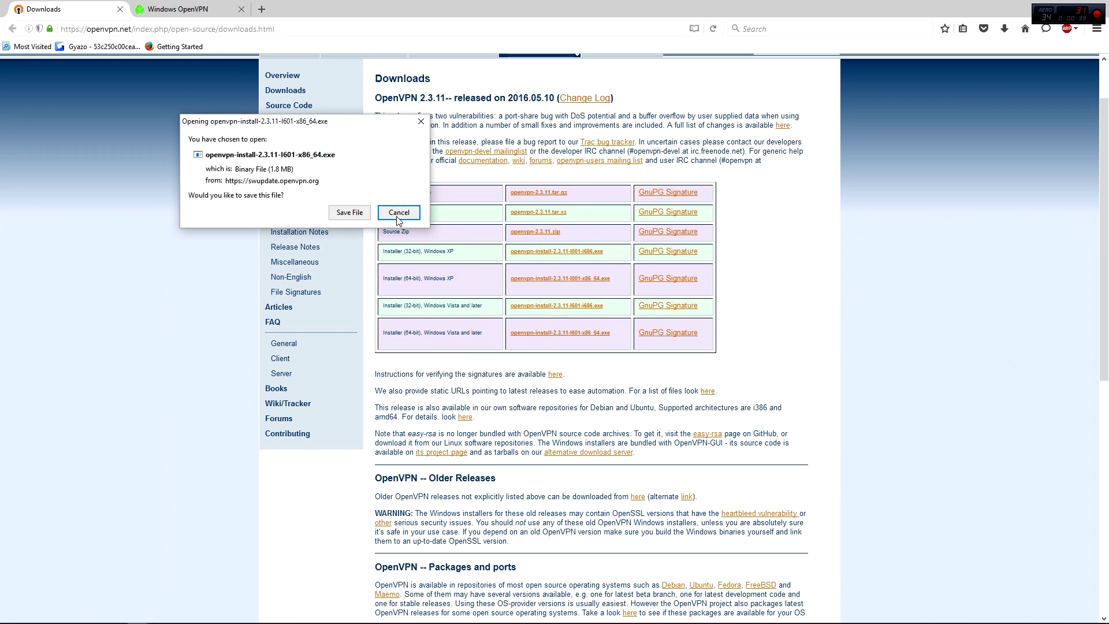
pyautogui.click(399, 212)
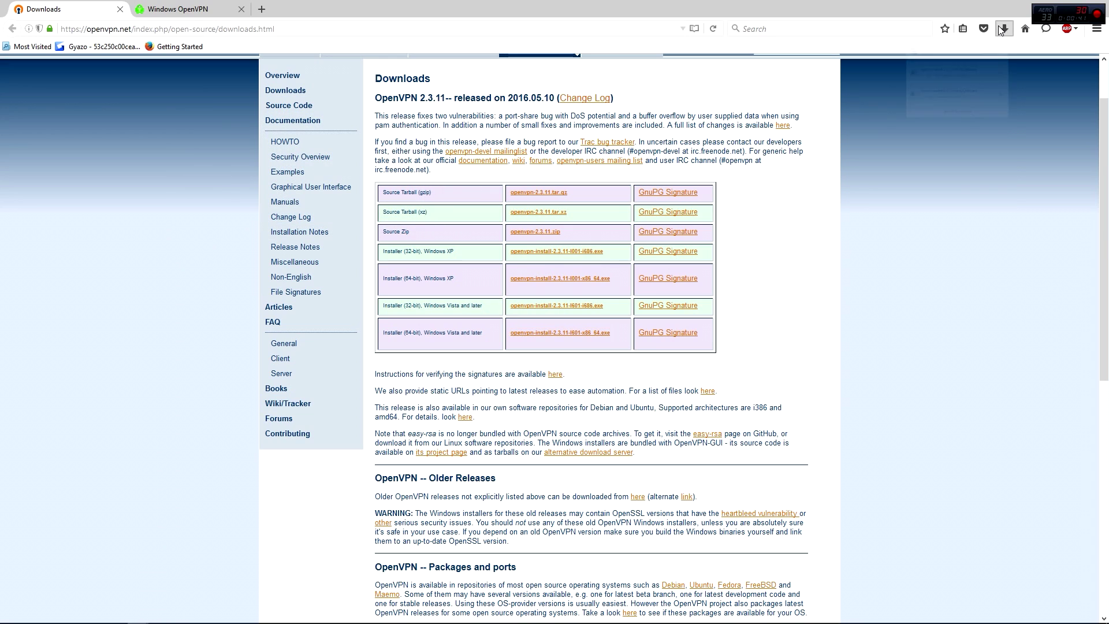
# - Run the already downloaded OpenVPN installer with permission to make changes, then cancel setup at the install location
pyautogui.click(1005, 29)
pyautogui.click(870, 129)
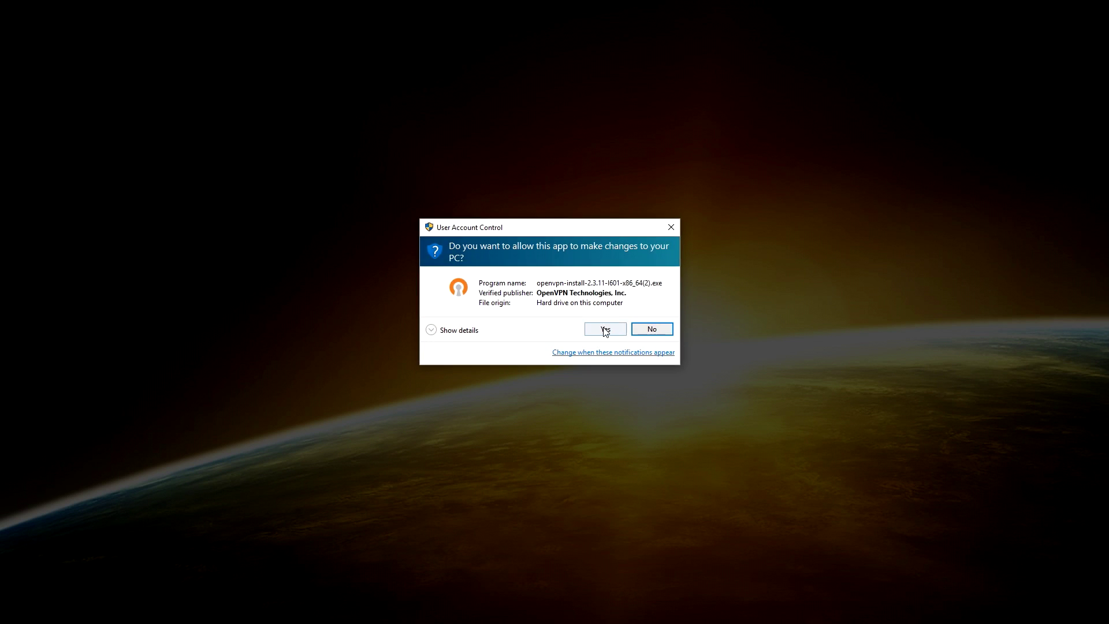
pyautogui.click(601, 328)
pyautogui.click(618, 410)
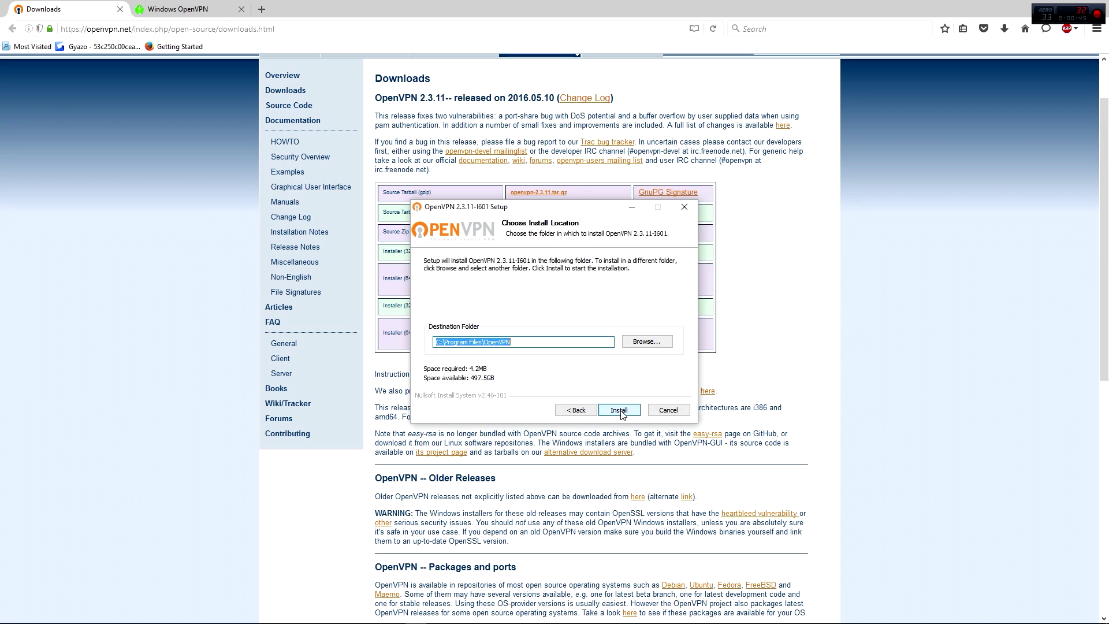
pyautogui.click(669, 410)
pyautogui.click(624, 354)
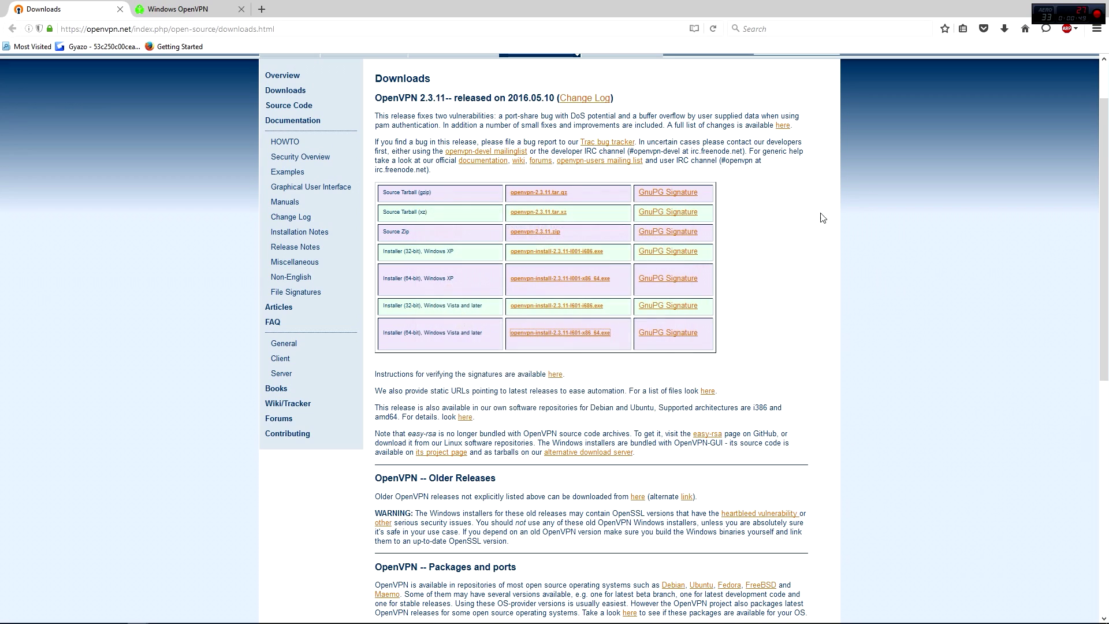
# - Minimize the OpenVPN downloads window and move the Private Internet Access window aside to expose the desktop
pyautogui.moveTo(1048, 3); pyautogui.dragTo(848, 222)
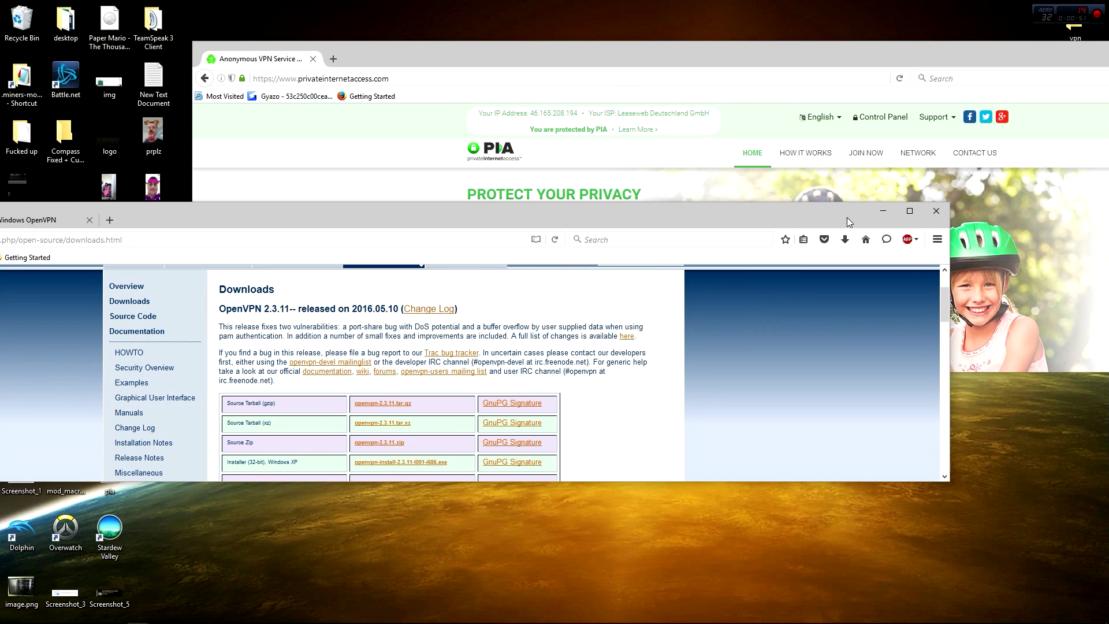
pyautogui.click(882, 212)
pyautogui.moveTo(623, 48); pyautogui.dragTo(998, 65)
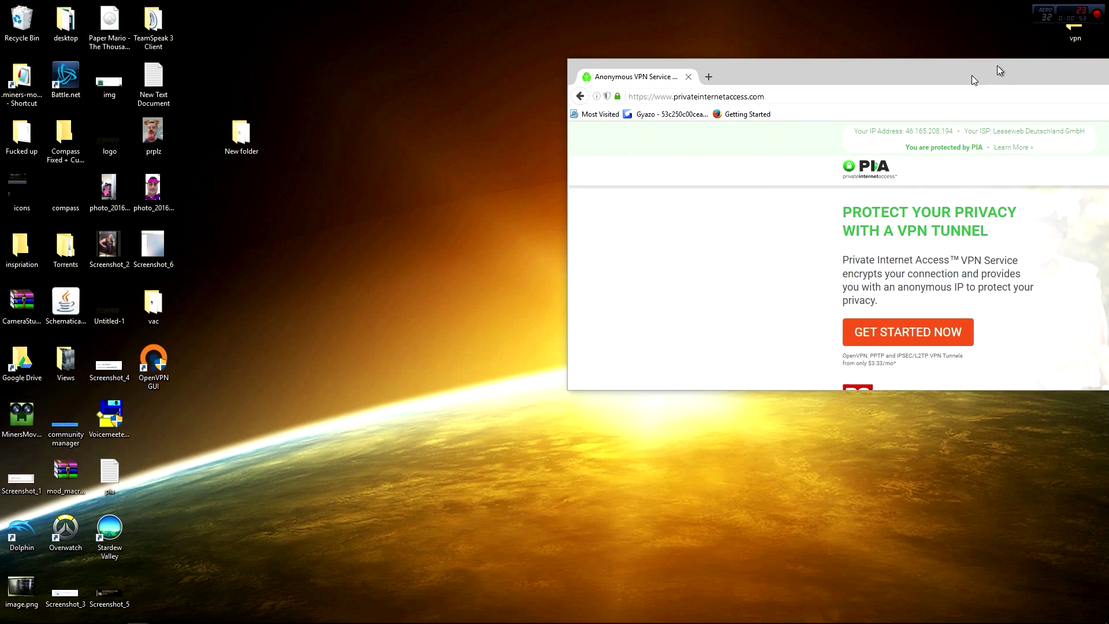
pyautogui.click(496, 163)
pyautogui.moveTo(781, 72); pyautogui.dragTo(1013, 96)
pyautogui.click(571, 187)
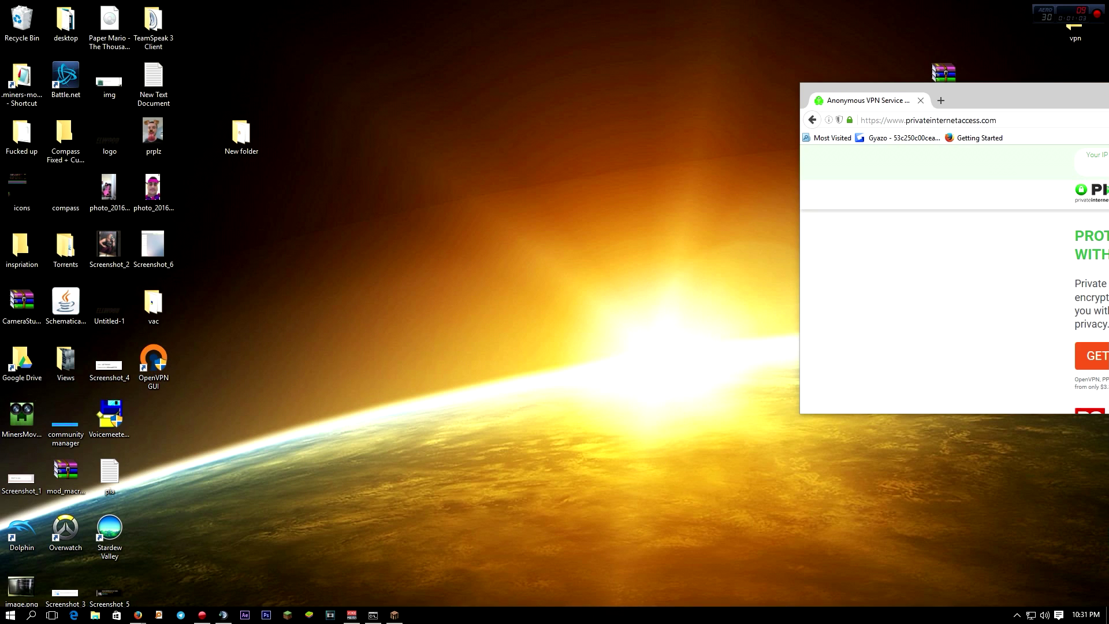
pyautogui.moveTo(1004, 104); pyautogui.dragTo(1018, 162)
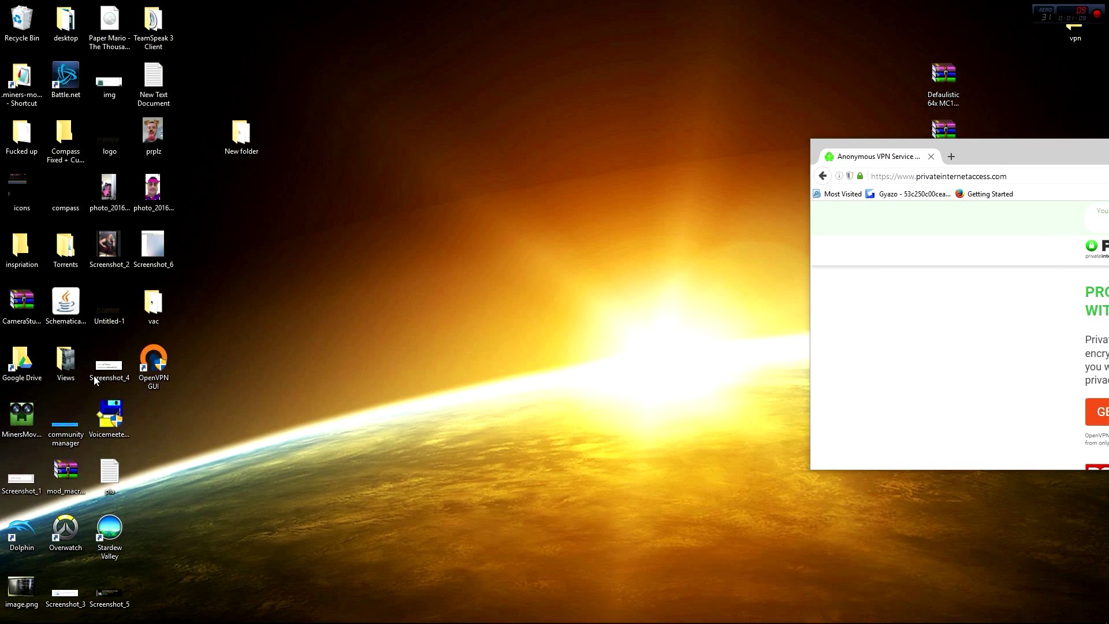
# - Launch OpenVPN GUI from the desktop, allow it to make changes, and dismiss its notice
pyautogui.doubleClick(153, 359)
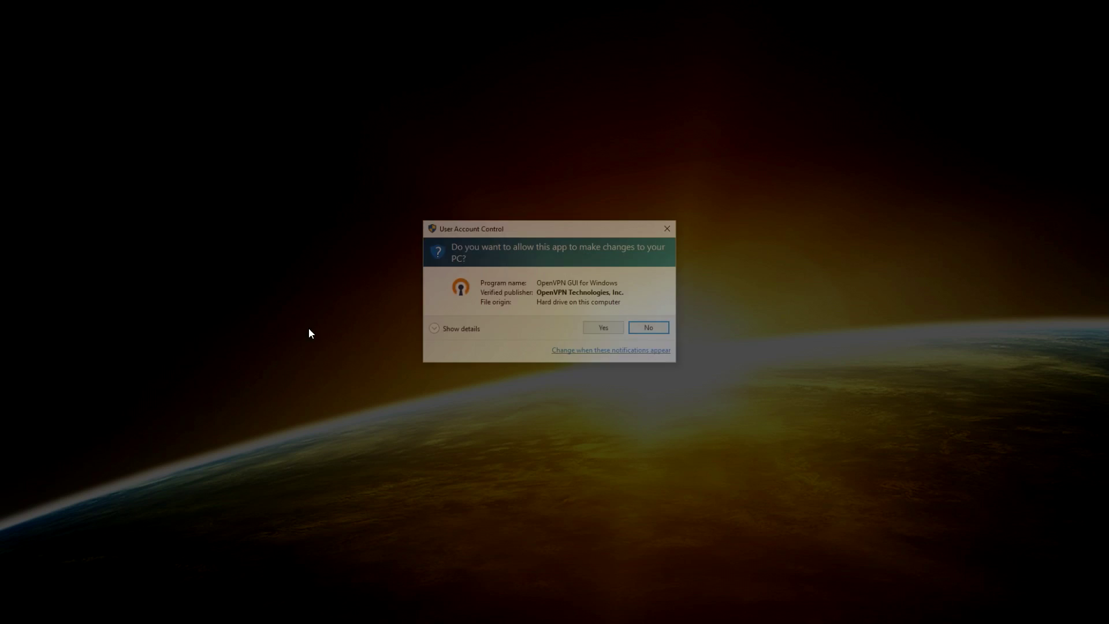
pyautogui.click(599, 330)
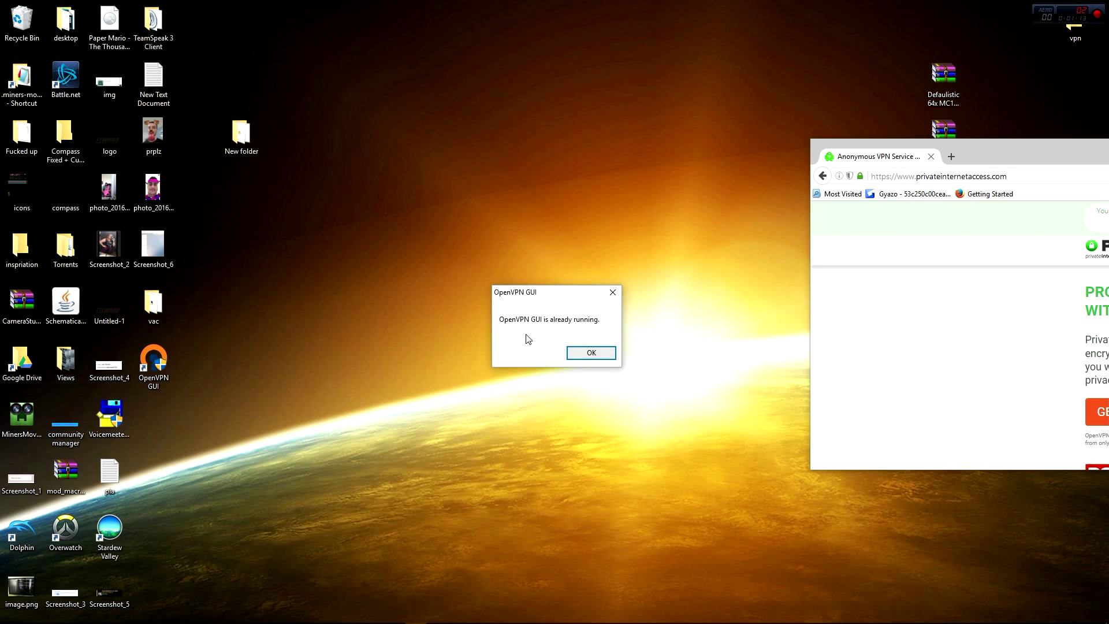
pyautogui.click(591, 353)
# - Examine the server locations and their connection options offered by the running OpenVPN GUI
pyautogui.moveTo(1018, 621)
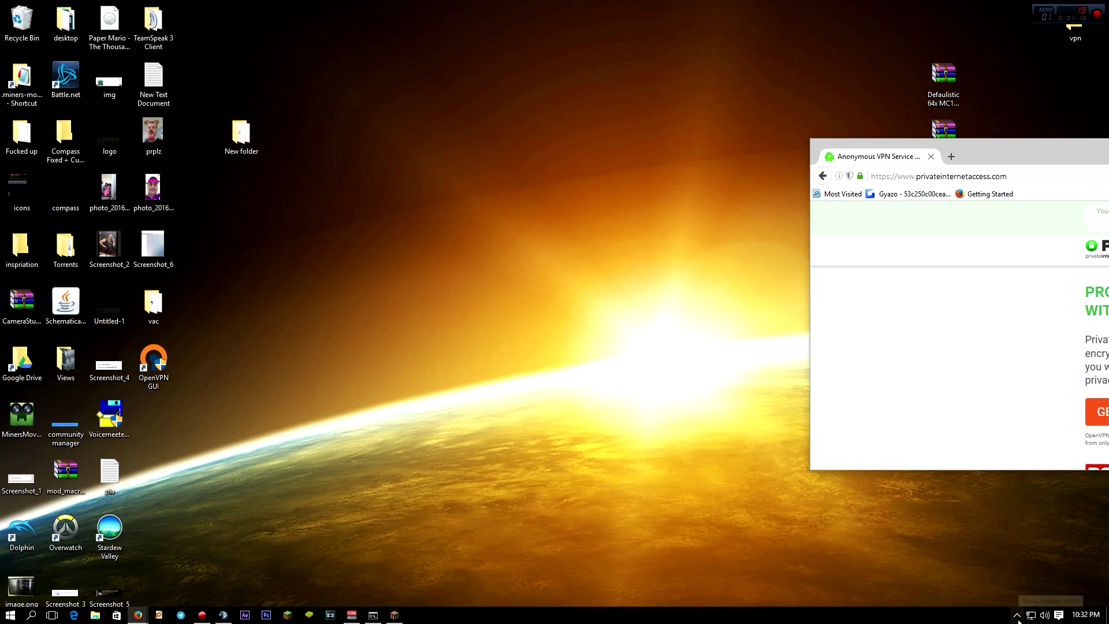
pyautogui.click(1018, 616)
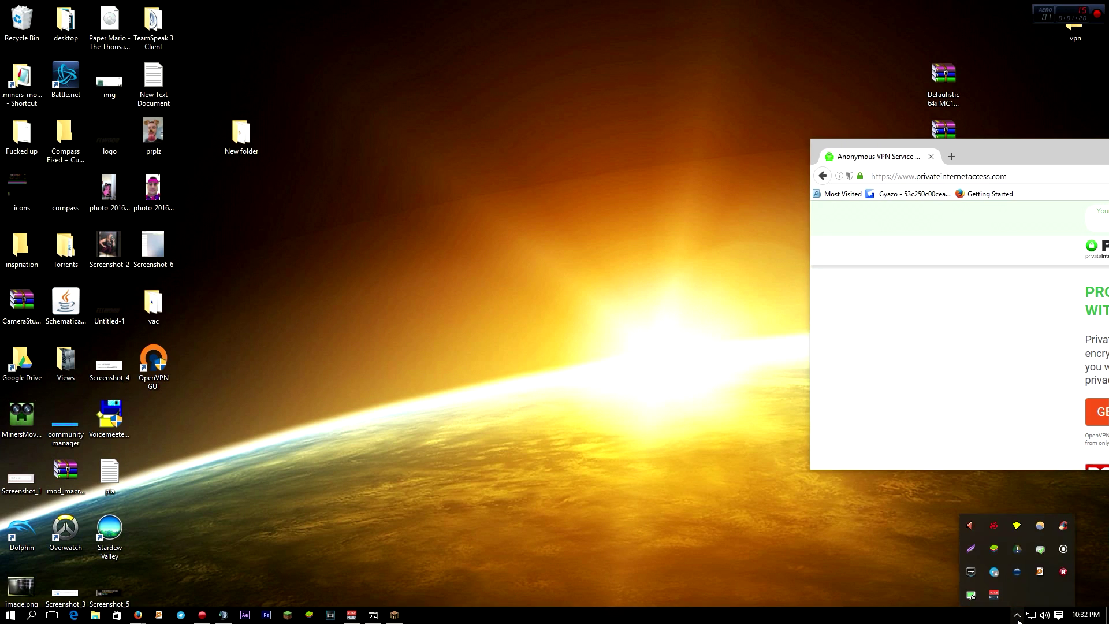
pyautogui.rightClick(972, 595)
pyautogui.moveTo(959, 434)
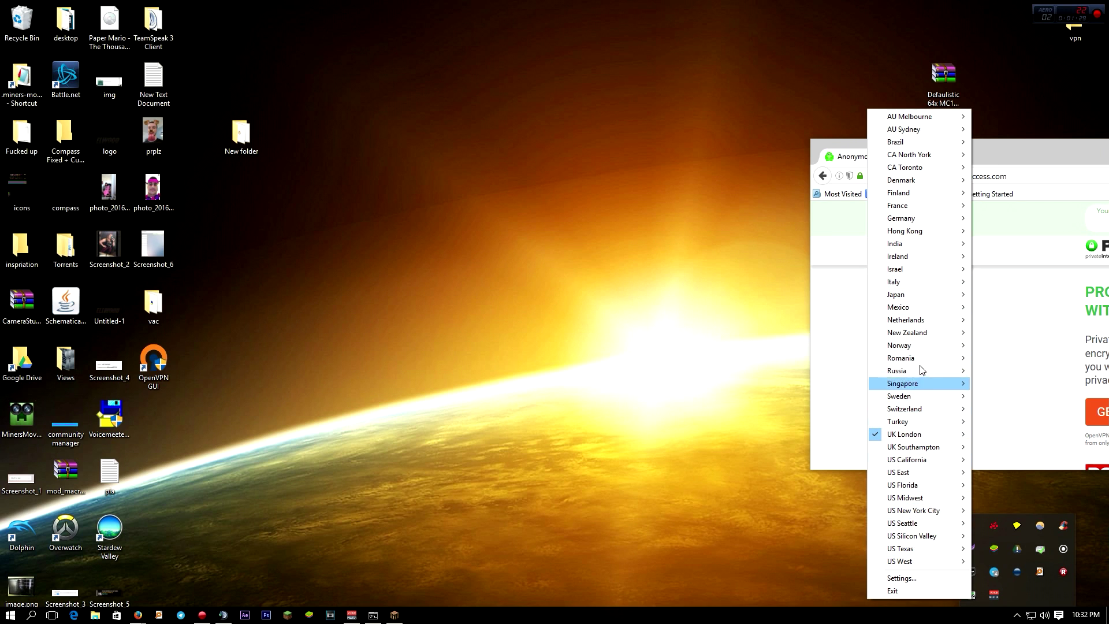
pyautogui.moveTo(930, 372)
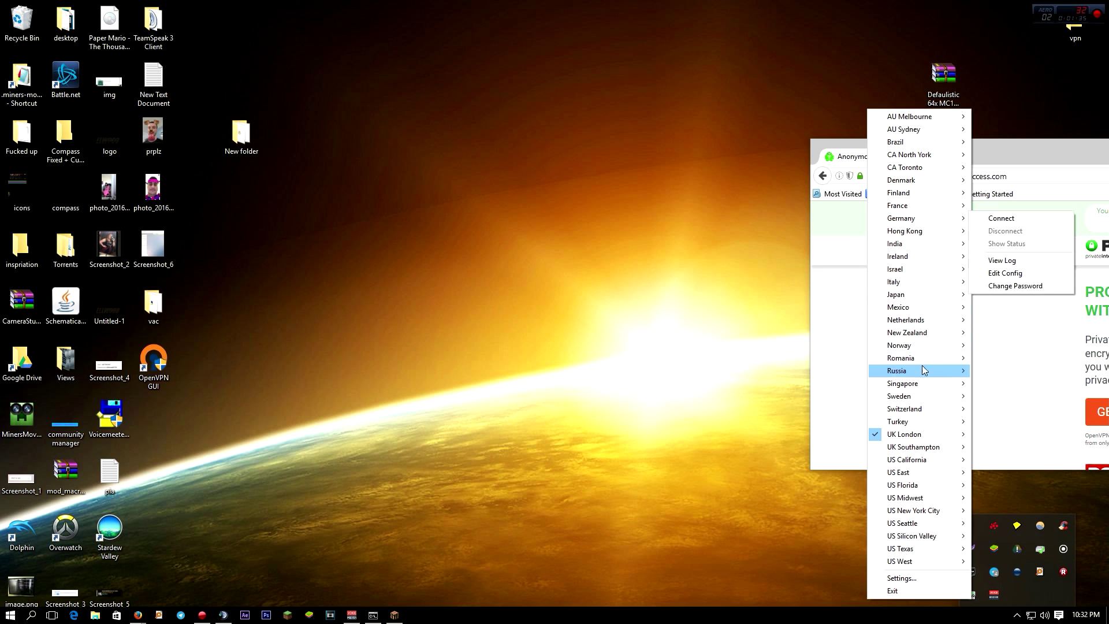
pyautogui.moveTo(929, 351)
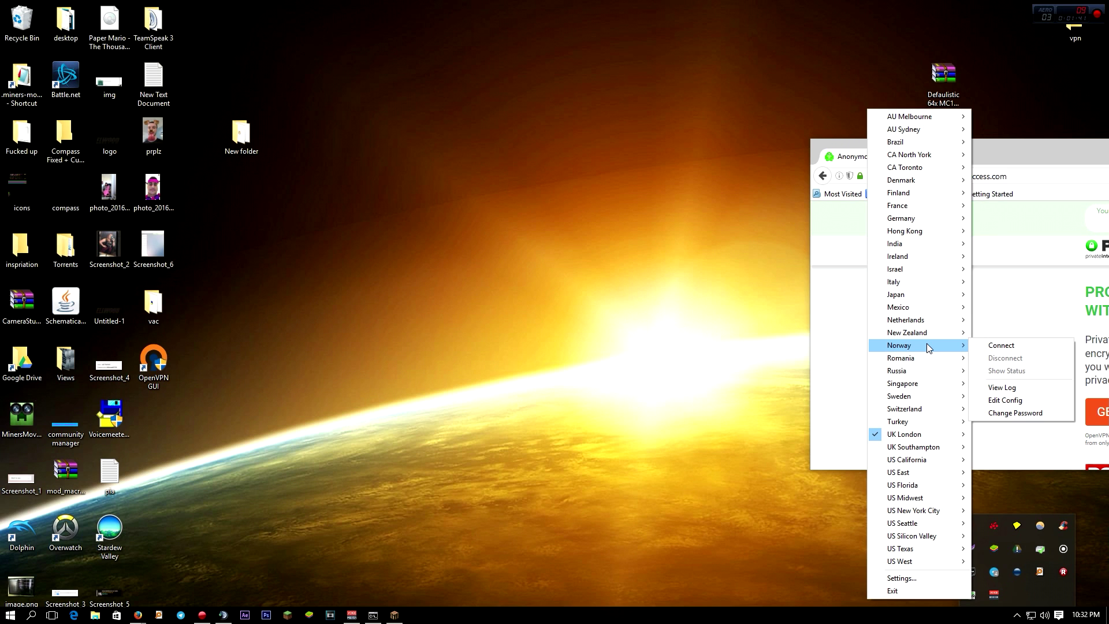
pyautogui.click(837, 354)
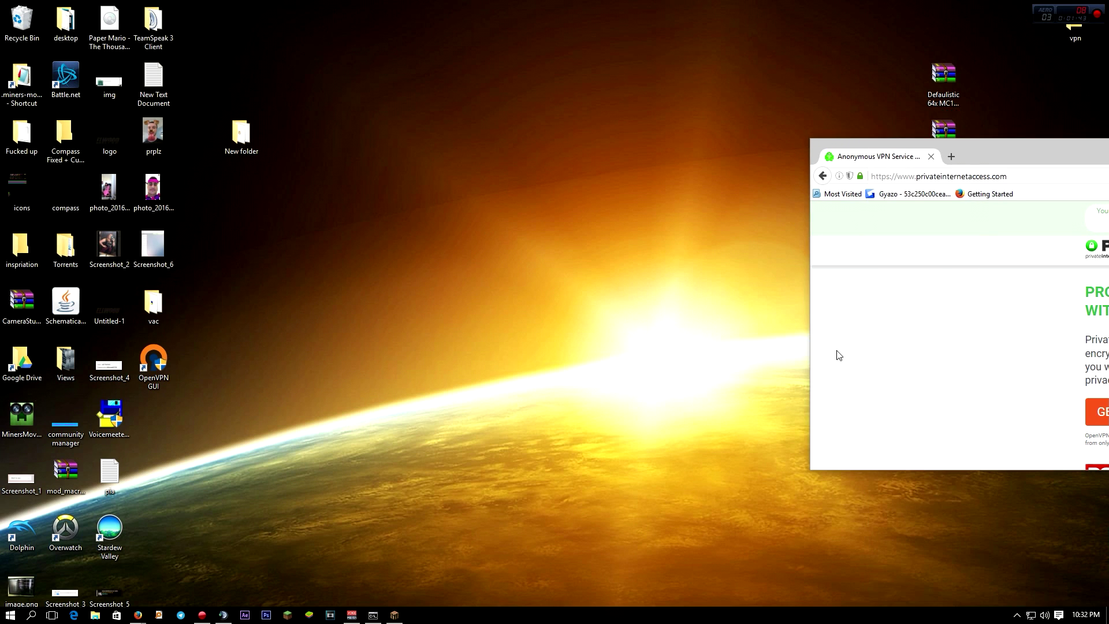
# - Bring back both browser windows and show the Windows OpenVPN support guide maximized
pyautogui.moveTo(1003, 158); pyautogui.dragTo(398, 124)
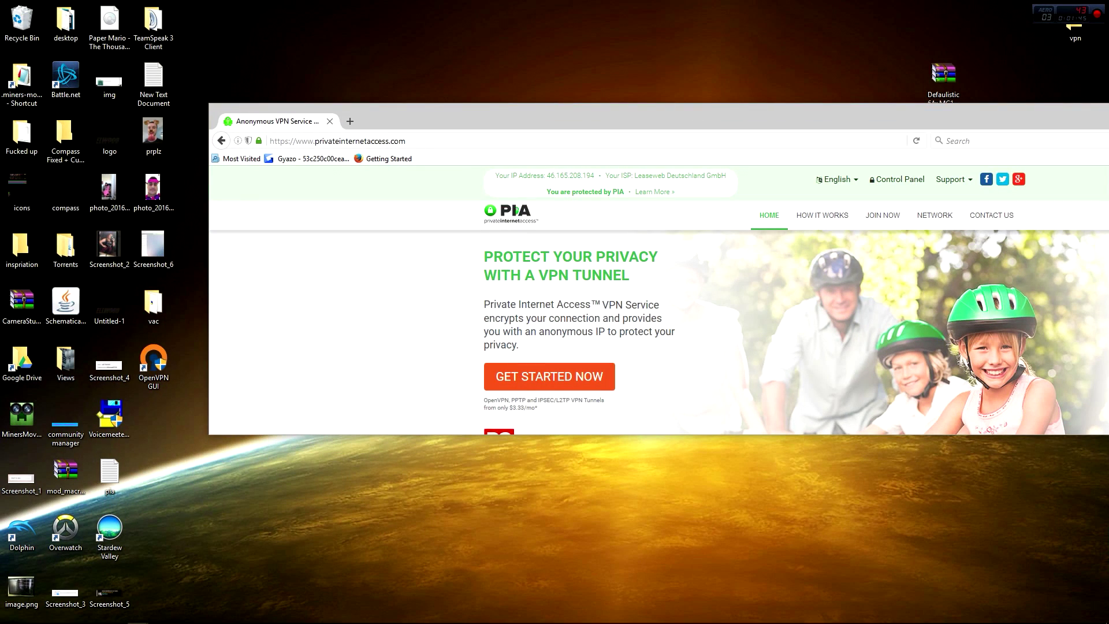
pyautogui.hotkey('alt', 'Tab')
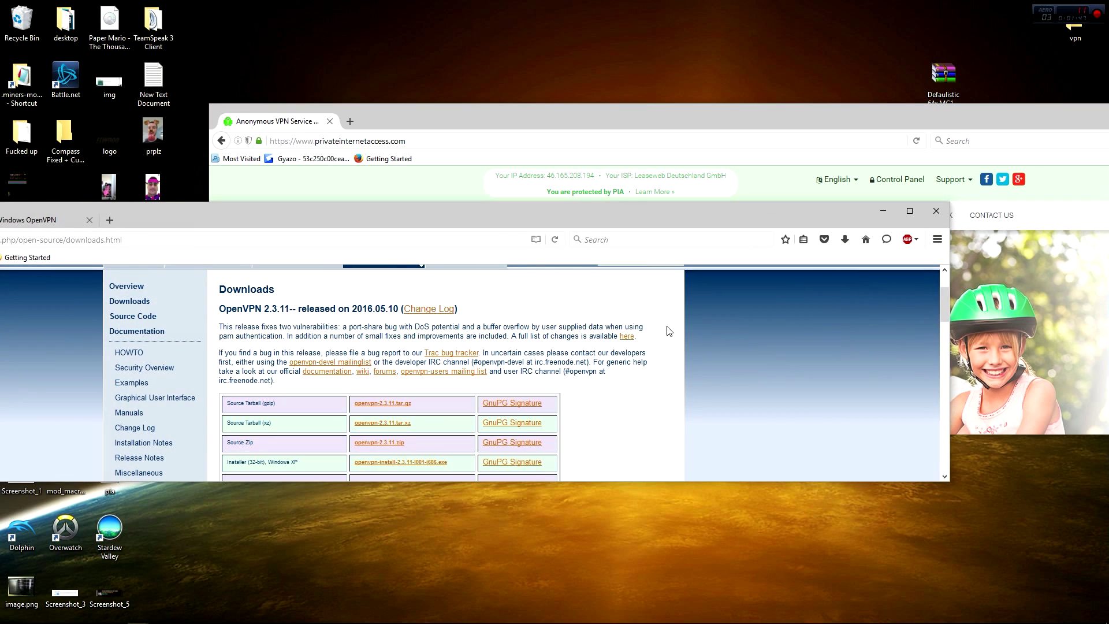
pyautogui.moveTo(262, 219); pyautogui.dragTo(484, 224)
pyautogui.click(224, 230)
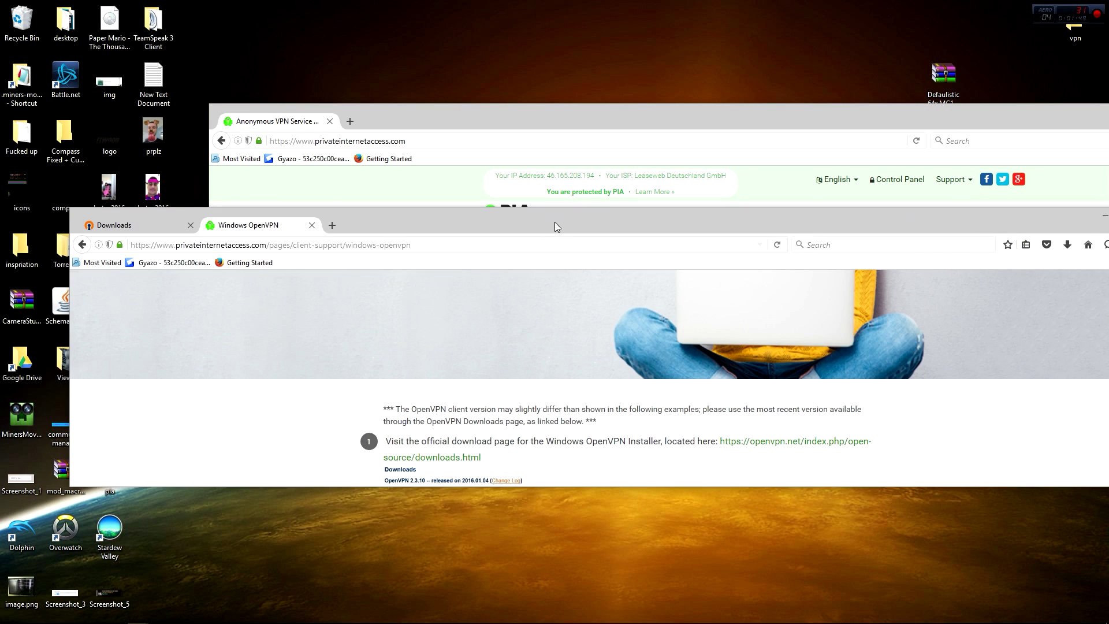
pyautogui.doubleClick(555, 224)
# - Find the OpenVPN configuration files link in the guide, request openvpn.zip, and cancel the download
pyautogui.scroll(-15, 586, 346)
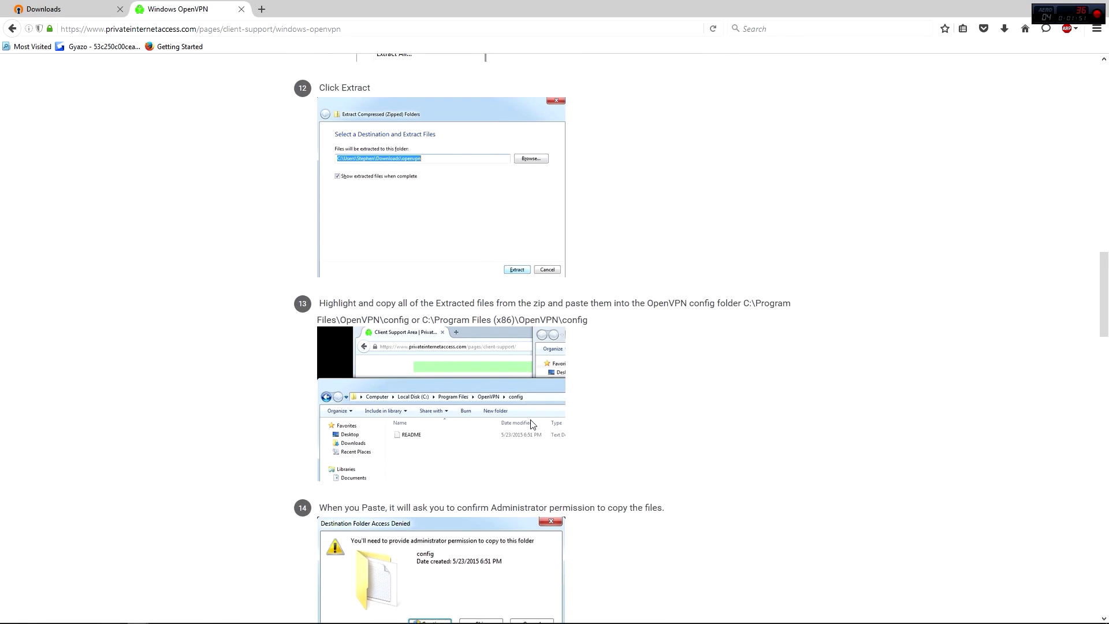
pyautogui.scroll(7, 527, 417)
pyautogui.scroll(4, 451, 277)
pyautogui.scroll(-5, 596, 265)
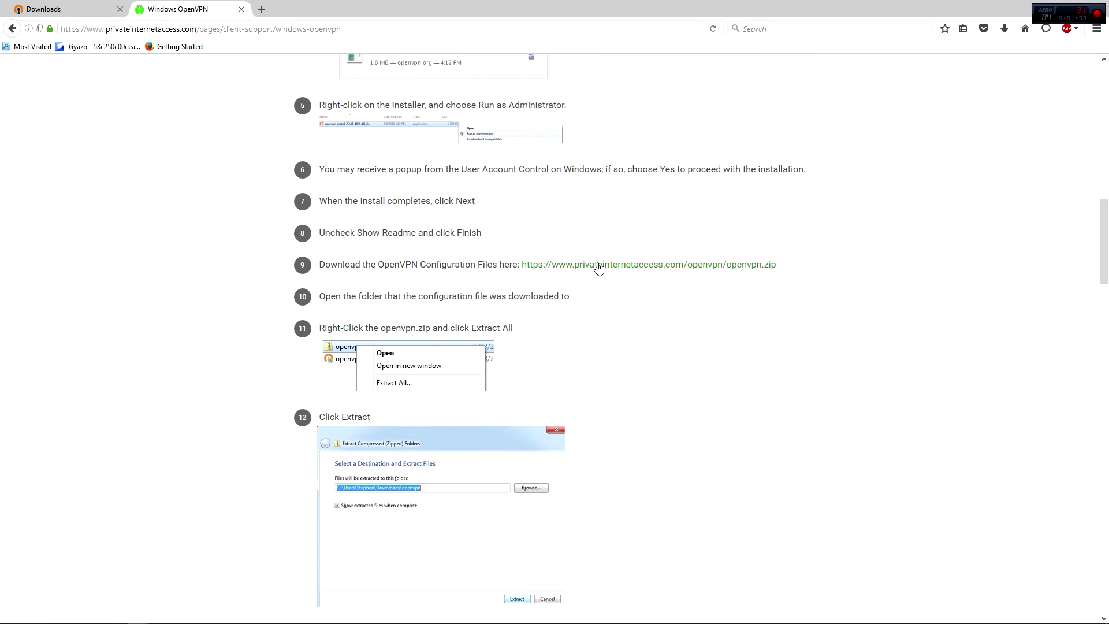
pyautogui.rightClick(601, 269)
pyautogui.click(645, 277)
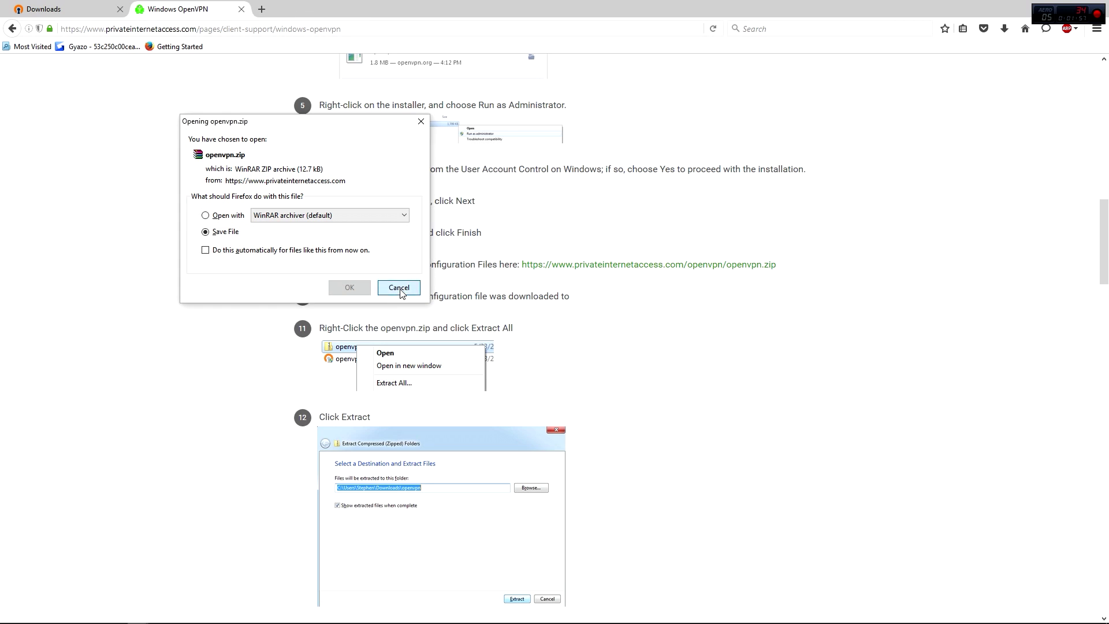
pyautogui.click(400, 292)
# - Open the already downloaded openvpn(1).zip in WinRAR and close the extra WinRAR window
pyautogui.click(1004, 29)
pyautogui.click(946, 71)
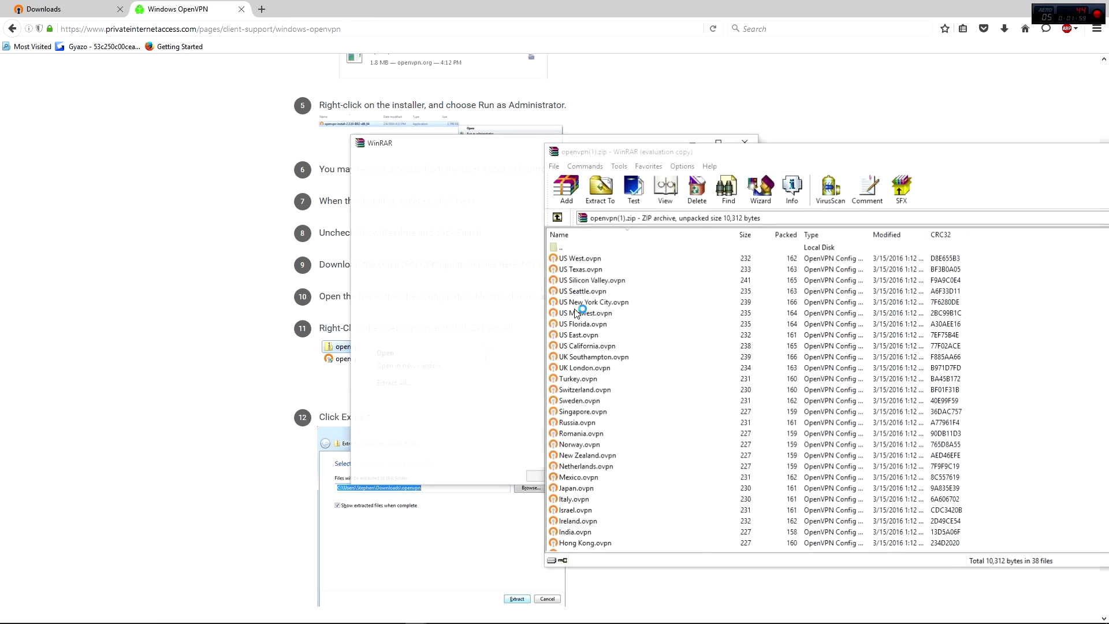
pyautogui.click(749, 149)
# - Snap the openvpn(1).zip archive window to the left half of the screen and move the browser windows aside
pyautogui.moveTo(616, 7); pyautogui.dragTo(965, 444)
pyautogui.moveTo(448, 273); pyautogui.dragTo(437, 259)
pyautogui.moveTo(805, 112); pyautogui.dragTo(1108, 508)
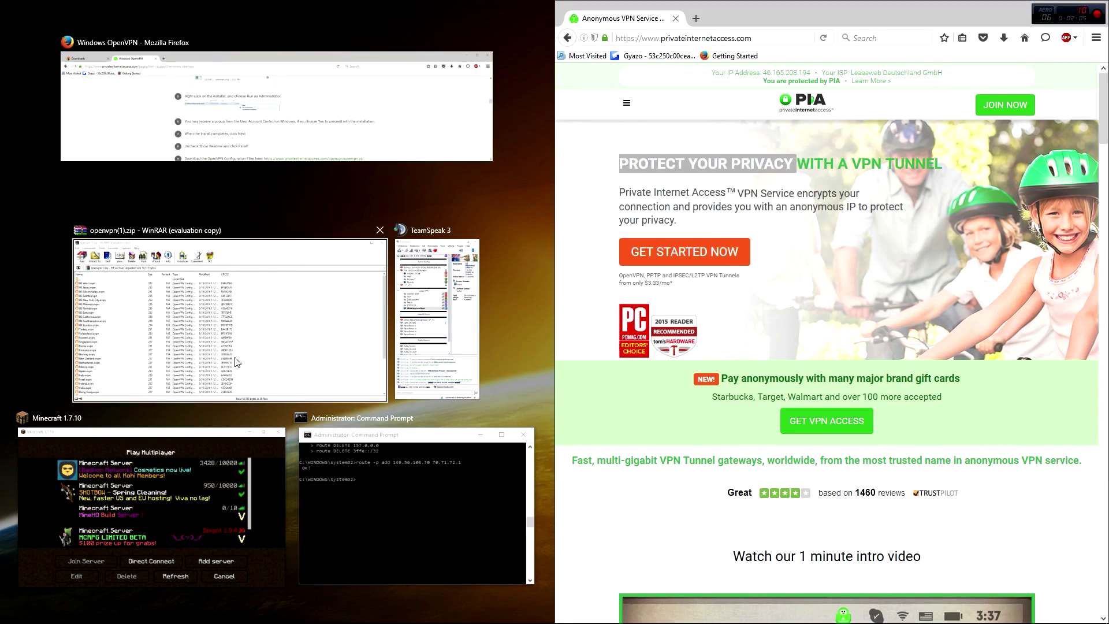
pyautogui.click(270, 368)
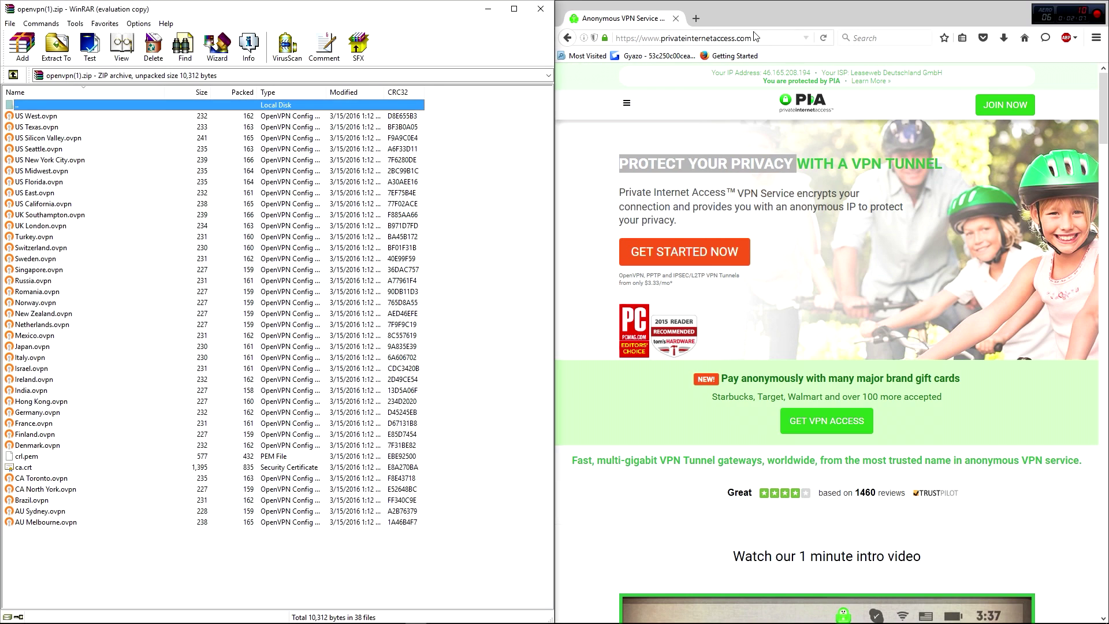
pyautogui.click(806, 153)
pyautogui.moveTo(745, 18); pyautogui.dragTo(1108, 399)
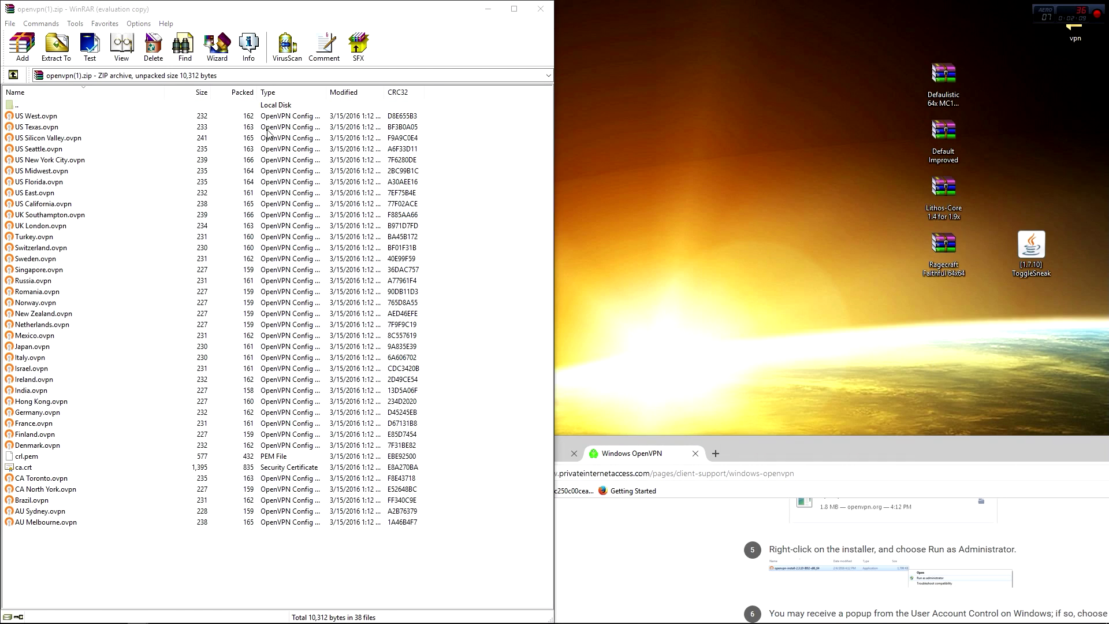
# - Uncover the support guide and copy the config folder path C:\Program Files\OpenVPN\config from its step 13
pyautogui.moveTo(238, 10); pyautogui.dragTo(703, 60)
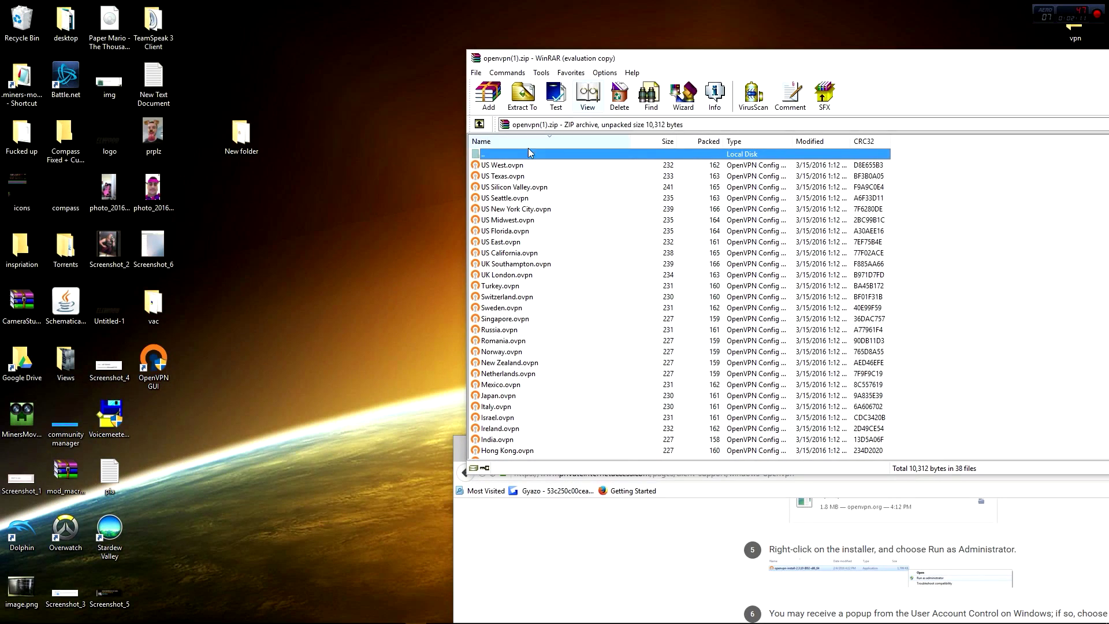
pyautogui.click(779, 507)
pyautogui.scroll(-10, 777, 534)
pyautogui.moveTo(894, 444); pyautogui.dragTo(534, 327)
pyautogui.moveTo(834, 432); pyautogui.dragTo(495, 449)
pyautogui.moveTo(441, 325); pyautogui.dragTo(1009, 413)
pyautogui.click(722, 309)
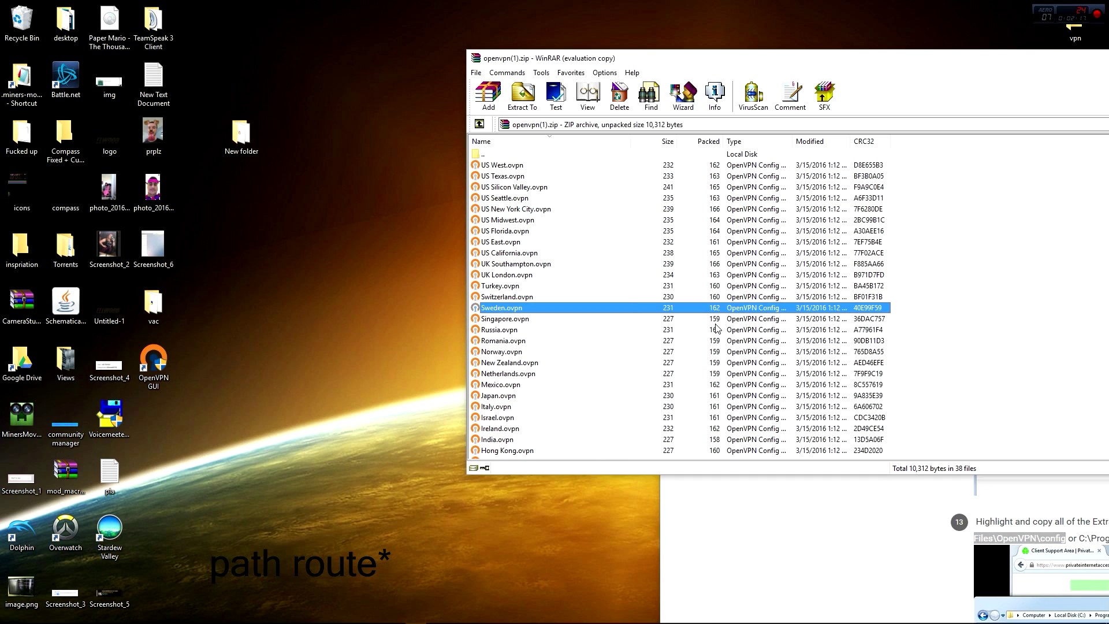
# - Open the folder C:\Program Files\OpenVPN\config and look through its configuration files
pyautogui.press('super')
pyautogui.write('C:\\Program Files\\OpenVPN\\config')
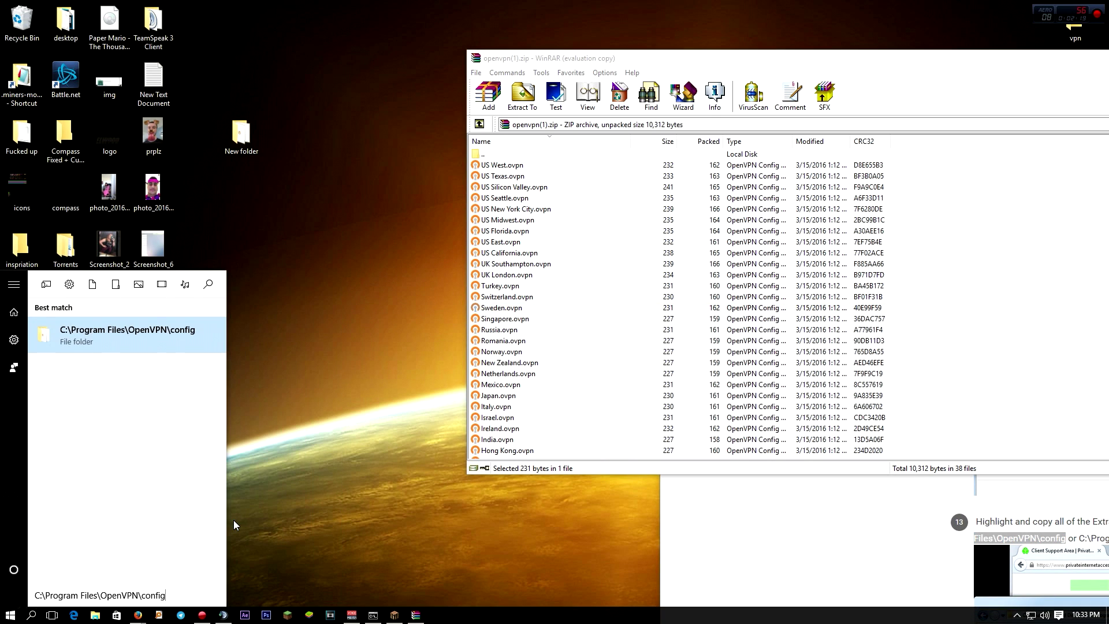
pyautogui.press('Return')
pyautogui.scroll(-8, 289, 265)
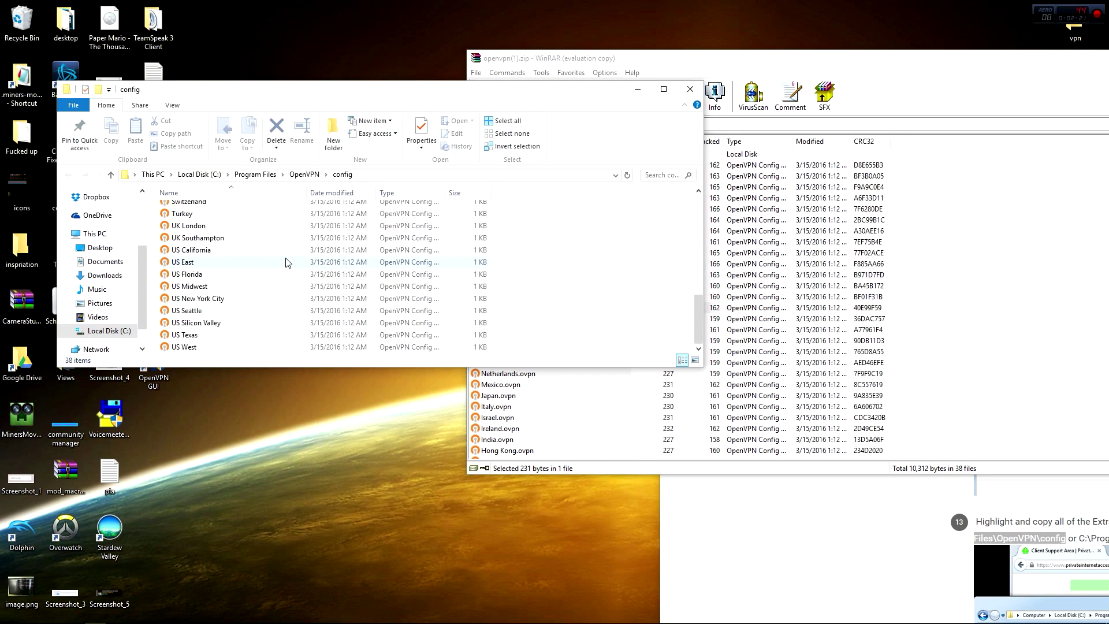
pyautogui.scroll(8, 291, 263)
# - Copy all files in the openvpn(1).zip archive and switch to the OpenVPN config folder
pyautogui.click(832, 275)
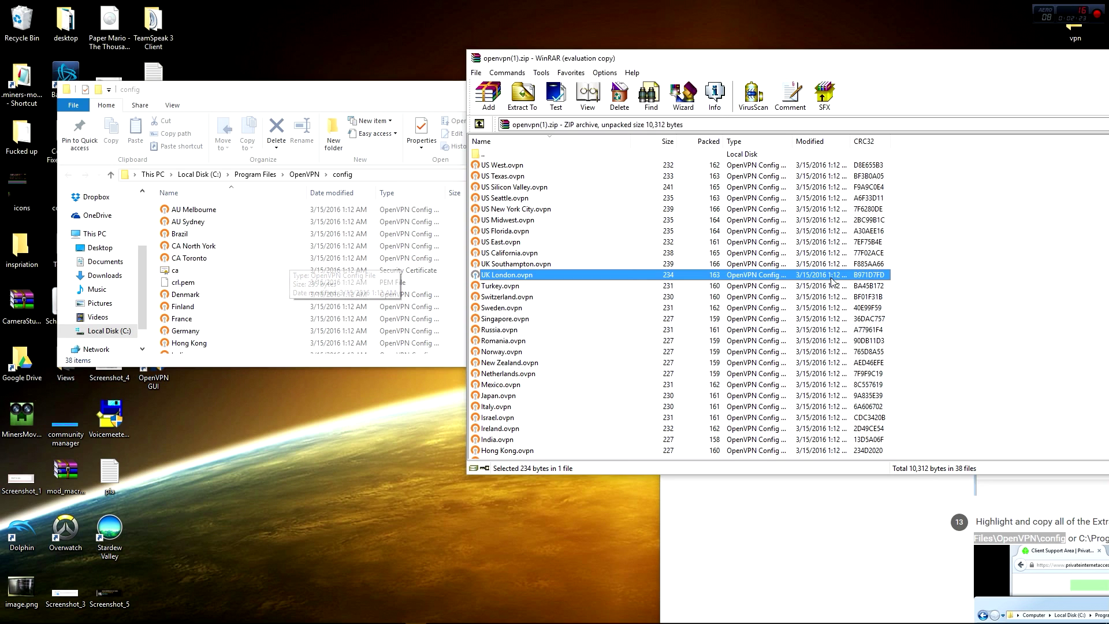
pyautogui.click(517, 165)
pyautogui.scroll(-4, 566, 329)
pyautogui.hotkey('ctrl', 'a')
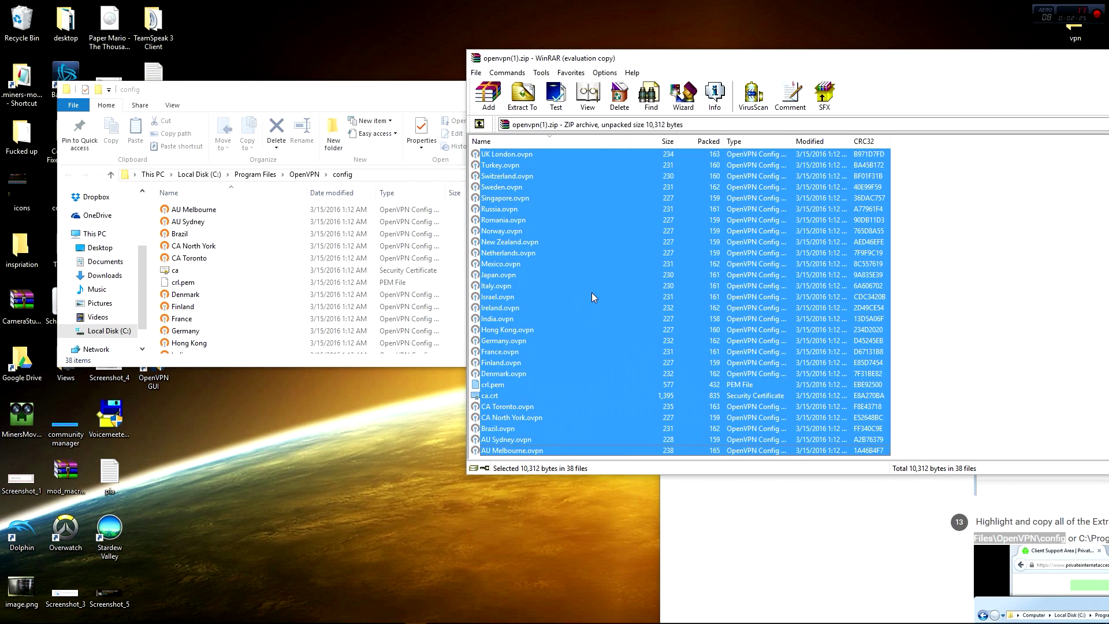
pyautogui.hotkey('ctrl', 'c')
pyautogui.click(400, 269)
# - Close the archive and the config folder, and bring the browser with the guide fully into view
pyautogui.click(884, 317)
pyautogui.hotkey('alt', 'F4')
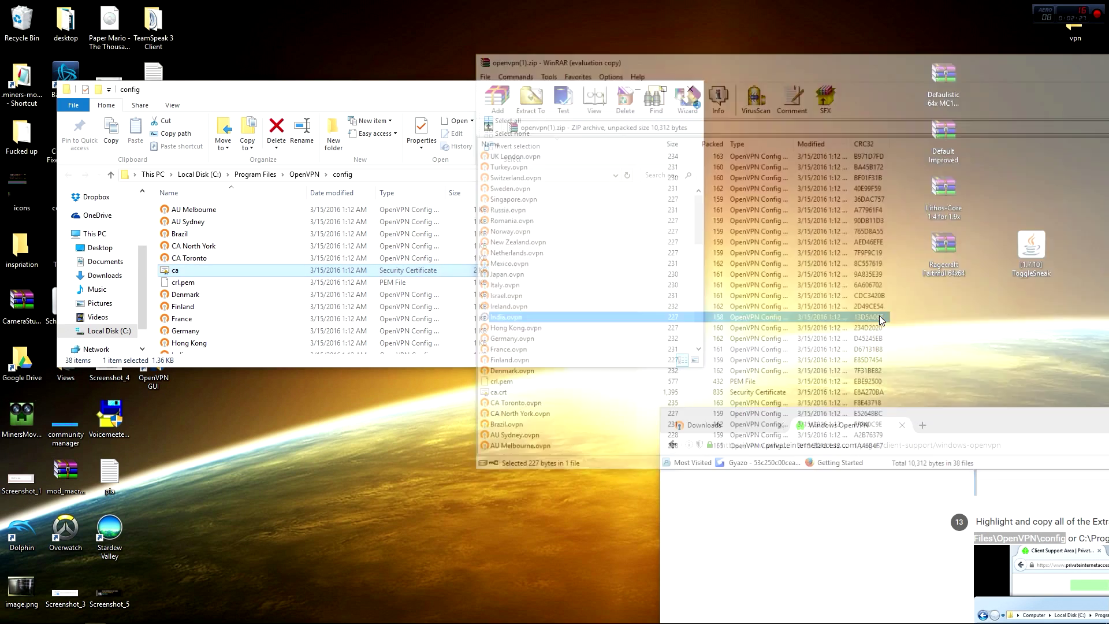
pyautogui.click(650, 275)
pyautogui.hotkey('alt', 'F4')
pyautogui.moveTo(991, 425); pyautogui.dragTo(426, 122)
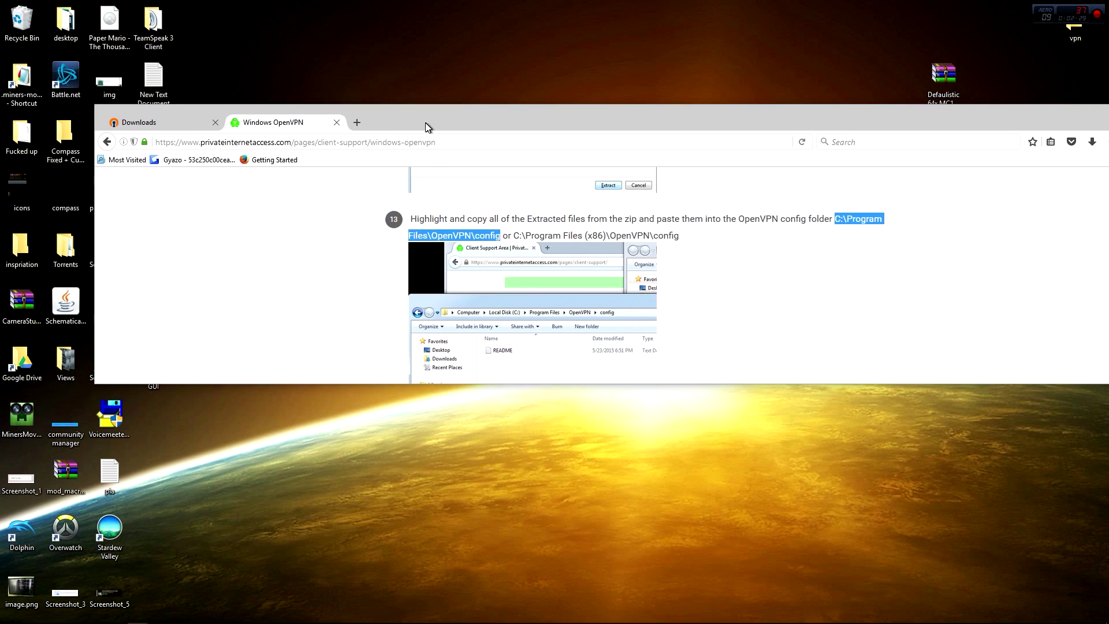
# - Open OpenVPN GUI's server list and disconnect the UK London server
pyautogui.click(1017, 615)
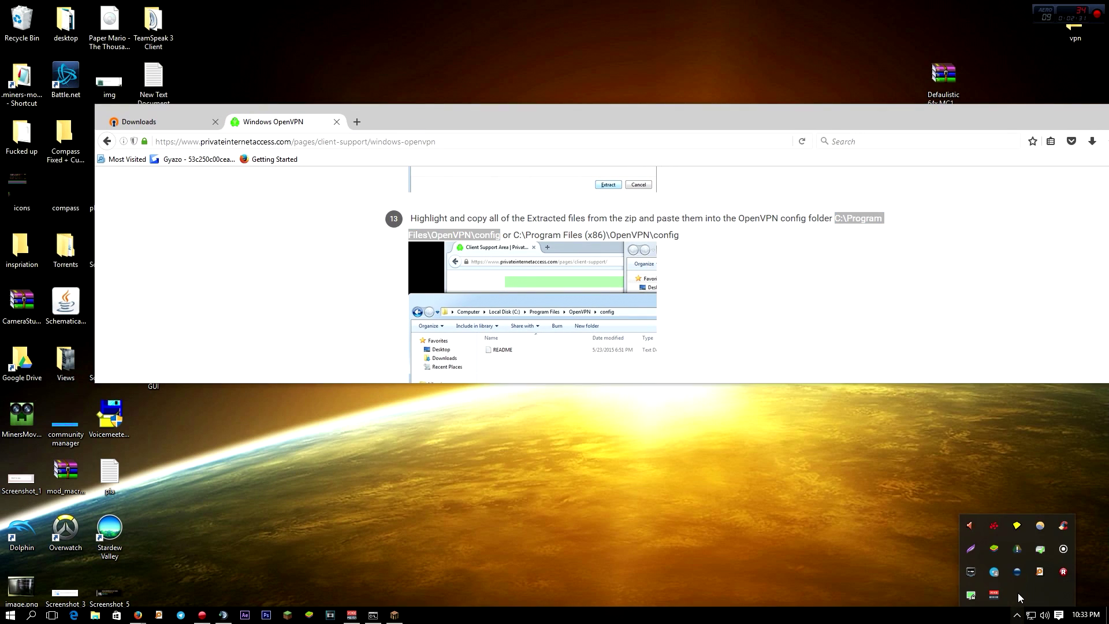
pyautogui.rightClick(981, 594)
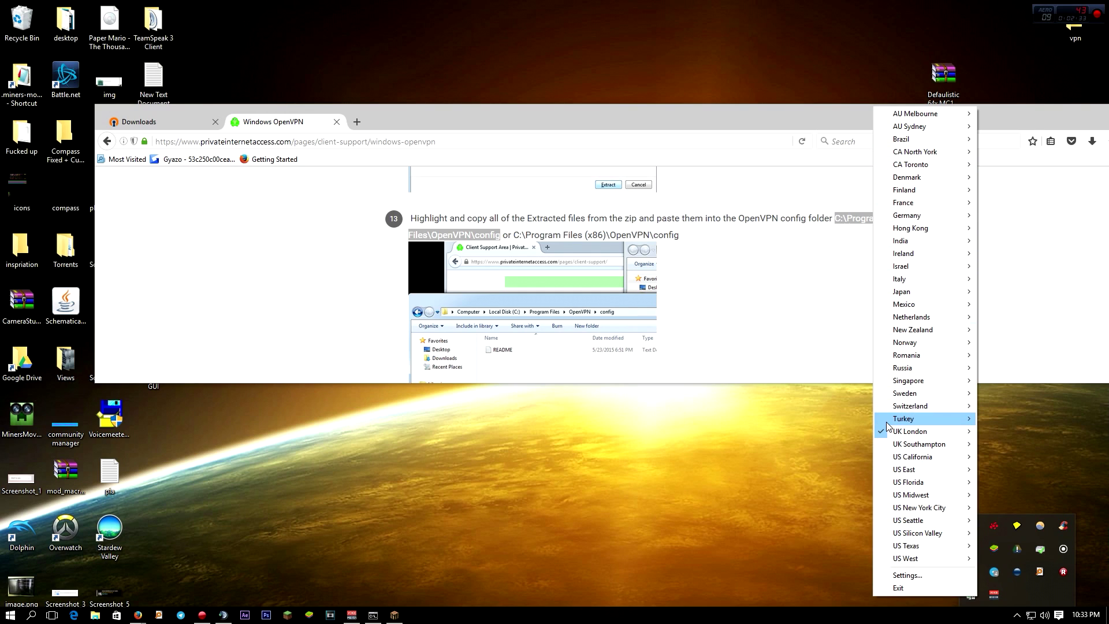
pyautogui.moveTo(916, 442)
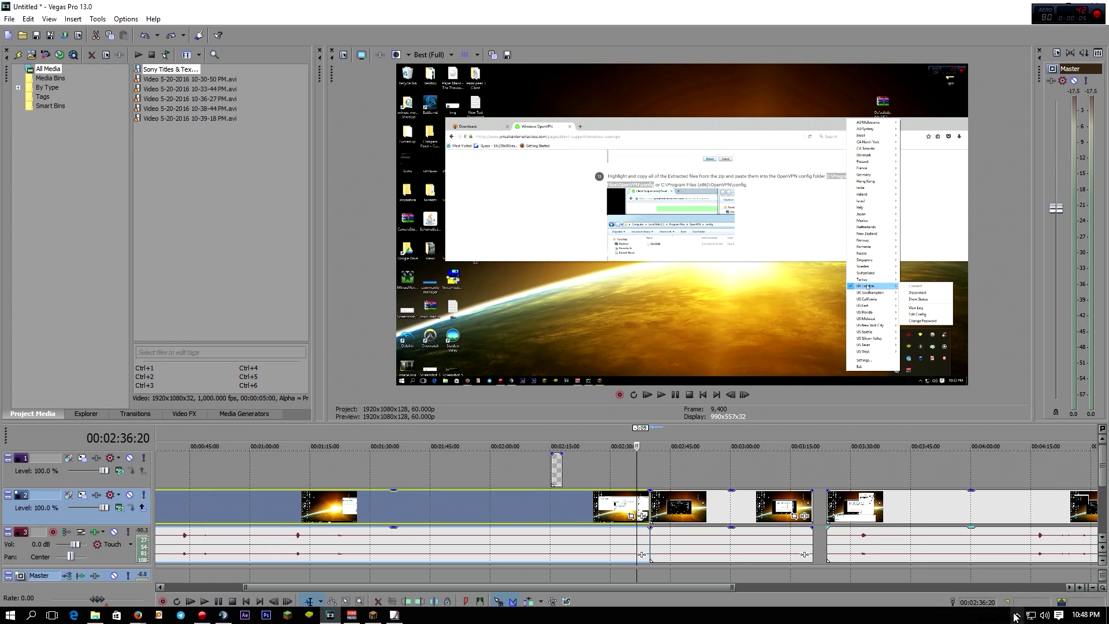
pyautogui.click(1017, 614)
pyautogui.rightClick(972, 595)
pyautogui.click(931, 430)
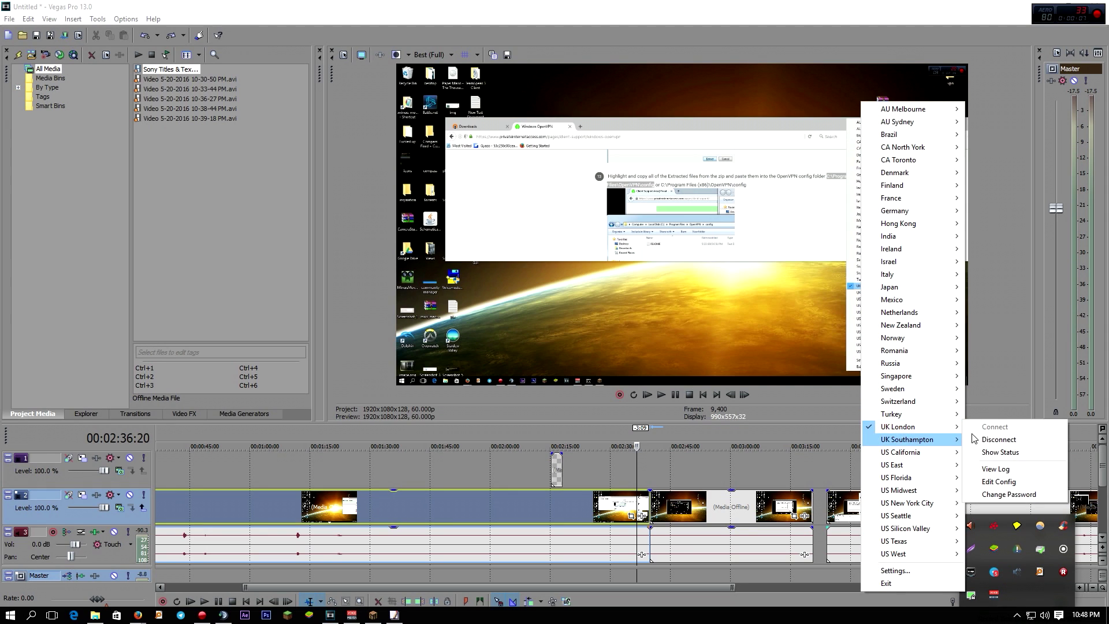
pyautogui.click(980, 440)
# - Connect OpenVPN to UK London, filling in the account username and password for authentication
pyautogui.click(1017, 615)
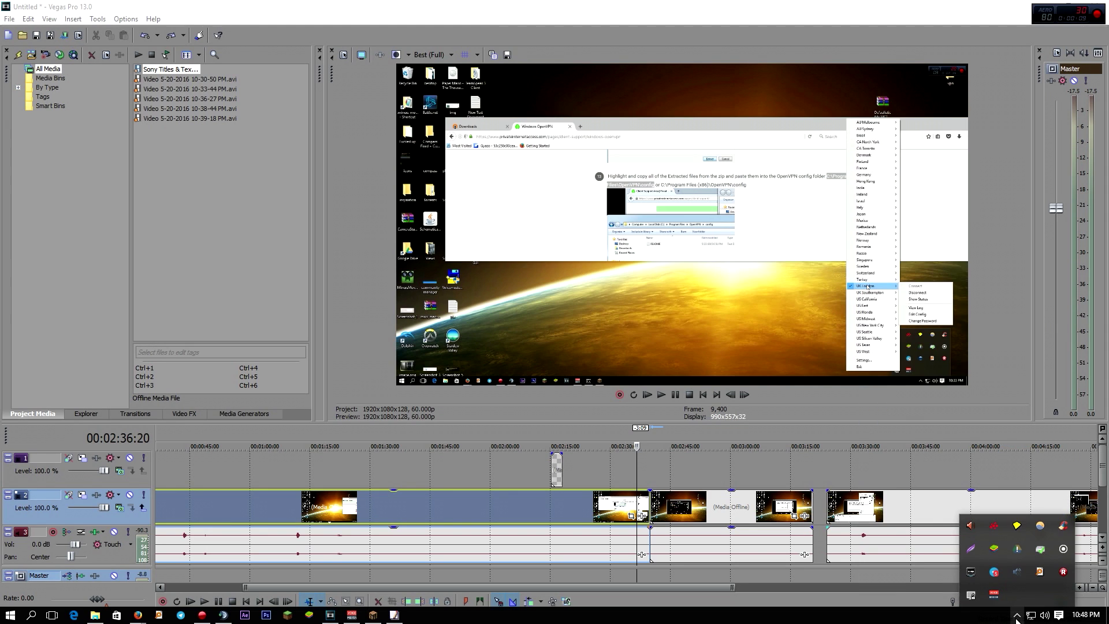
pyautogui.rightClick(971, 595)
pyautogui.moveTo(921, 435)
pyautogui.click(999, 434)
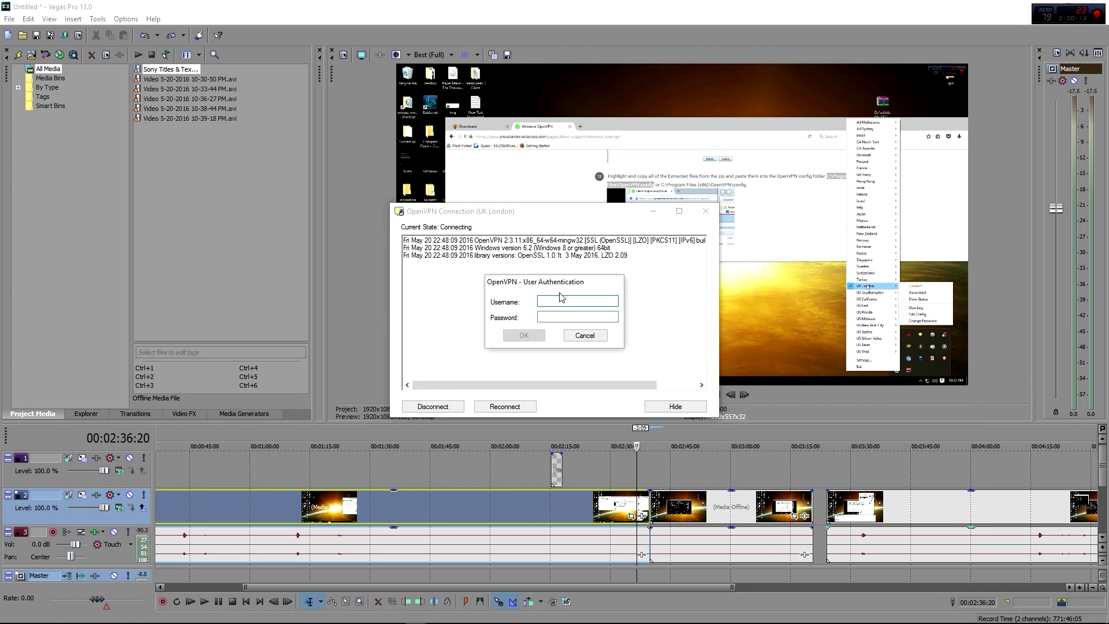
pyautogui.moveTo(448, 616)
pyautogui.click(577, 317)
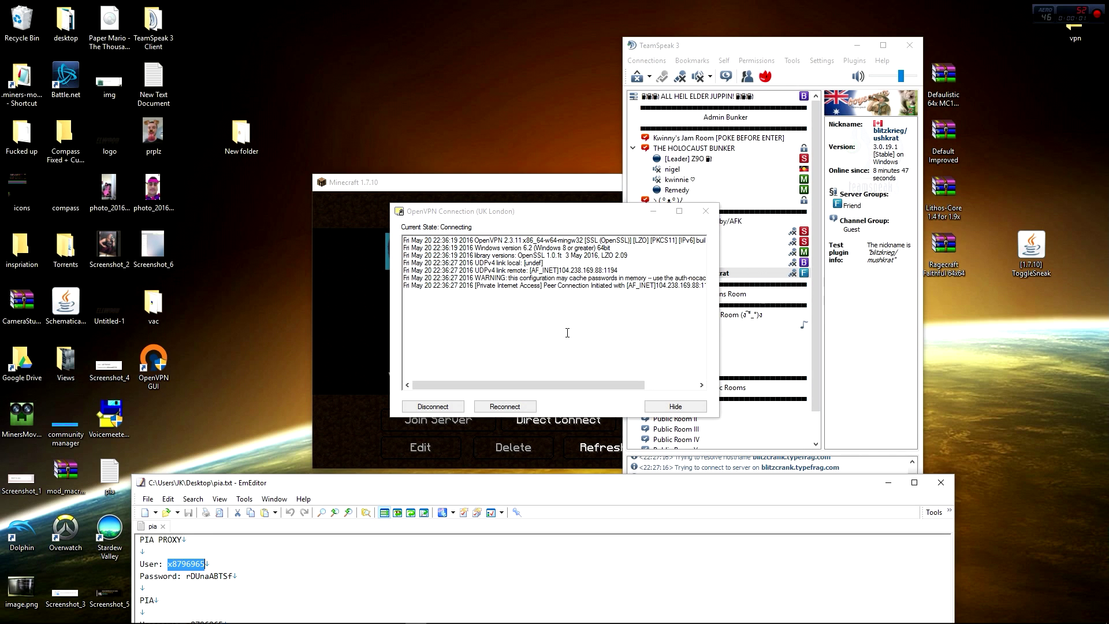
# - Minimize the pia.txt editor, dismiss the connection notification, and move the TeamSpeak window clear of the Minecraft server list
pyautogui.click(887, 485)
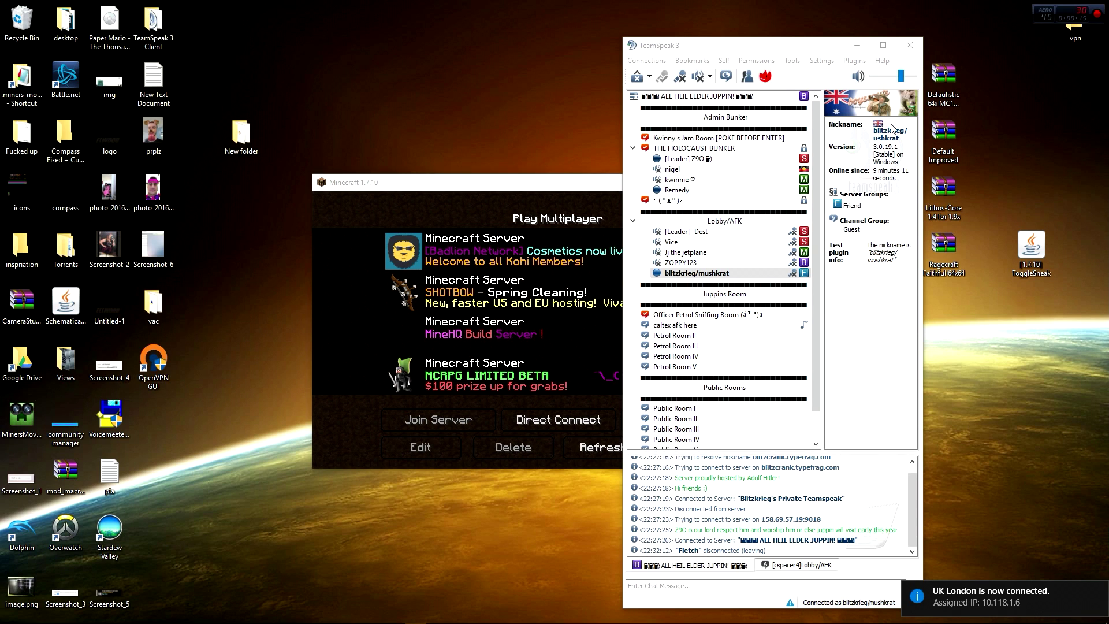
pyautogui.click(1098, 593)
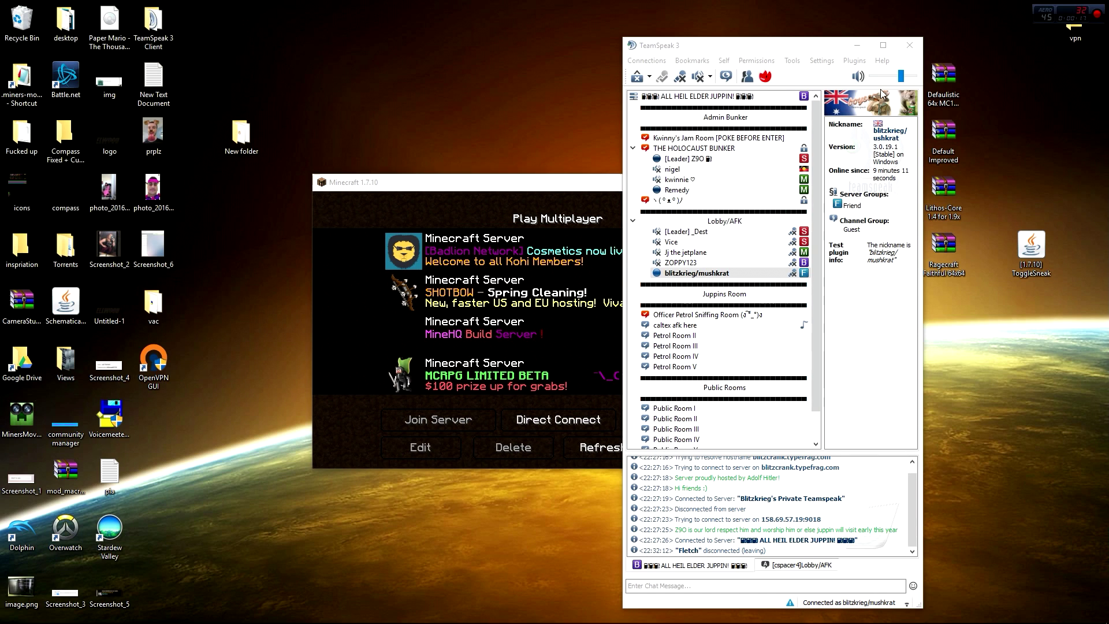
pyautogui.moveTo(801, 51); pyautogui.dragTo(911, 55)
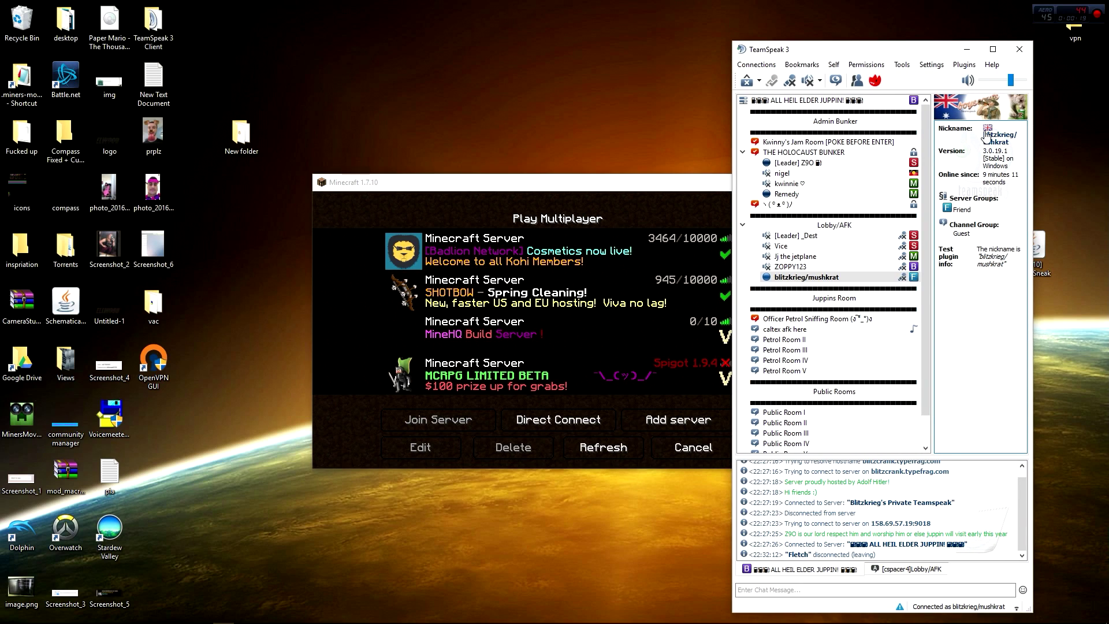
# - Refresh Minecraft's multiplayer server list and check the Badlion Network server's ping over the VPN
pyautogui.click(729, 245)
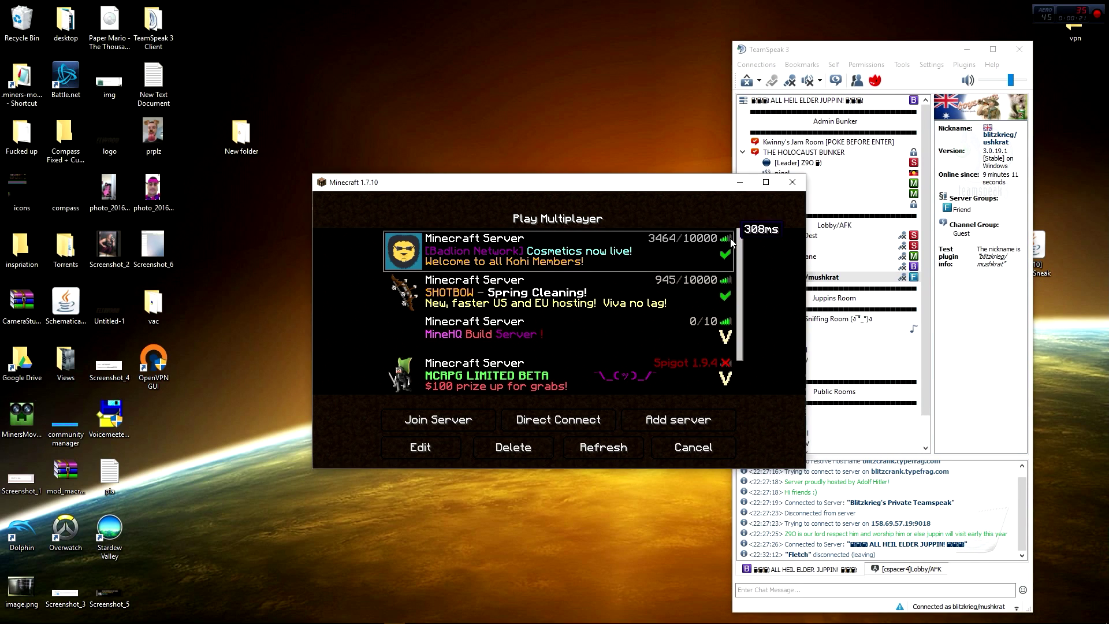
pyautogui.press('F5')
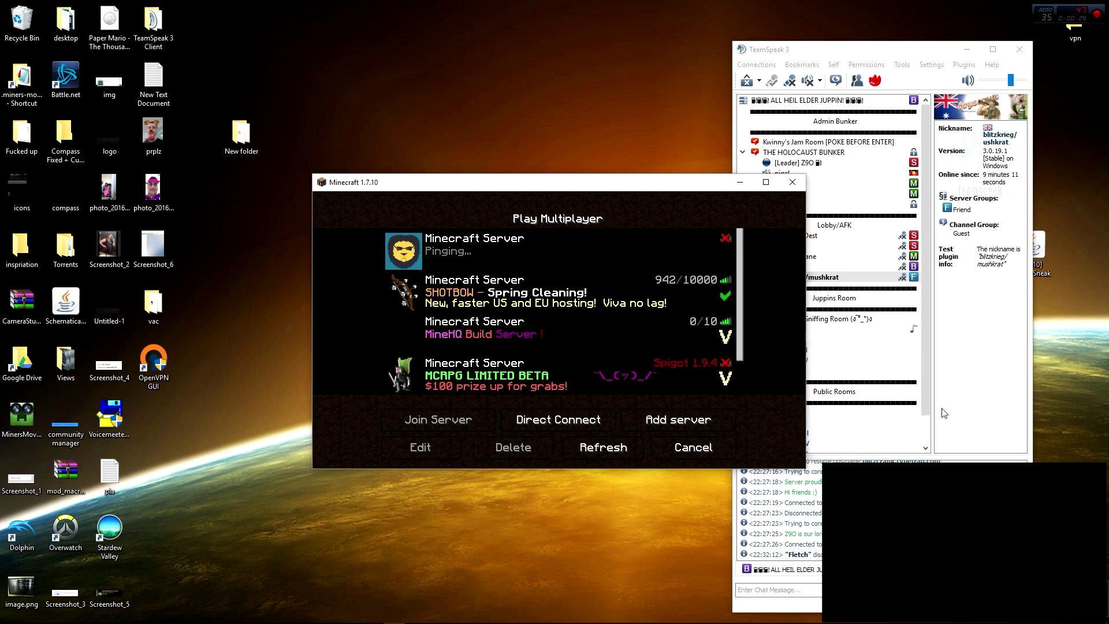
pyautogui.click(729, 242)
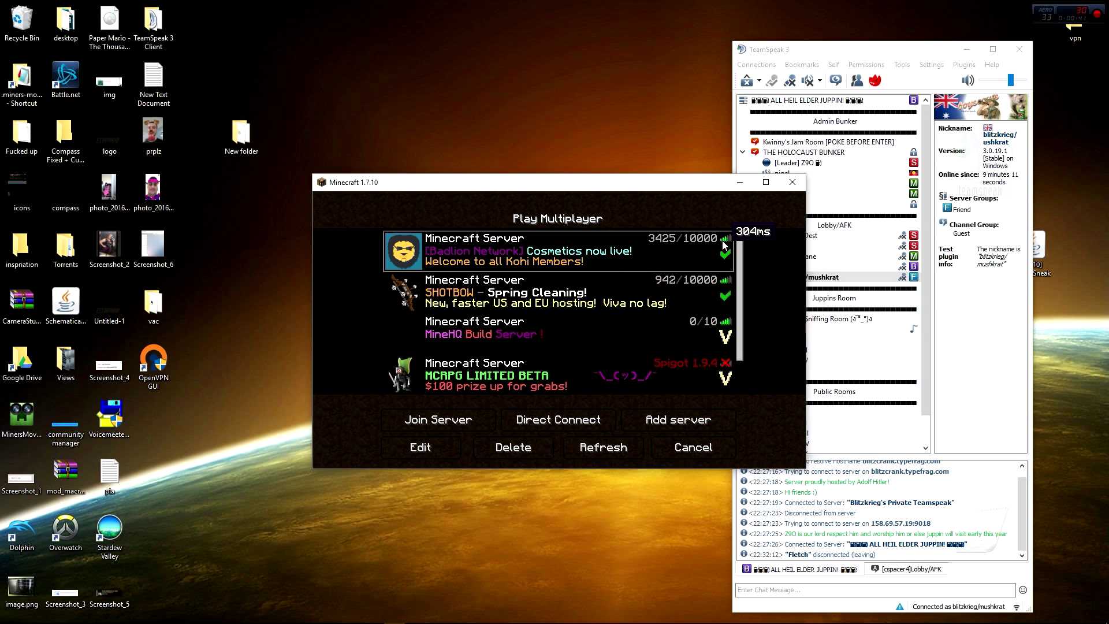
# - Disconnect OpenVPN from UK London and check the country flag in the TeamSpeak client details
pyautogui.moveTo(149, 619)
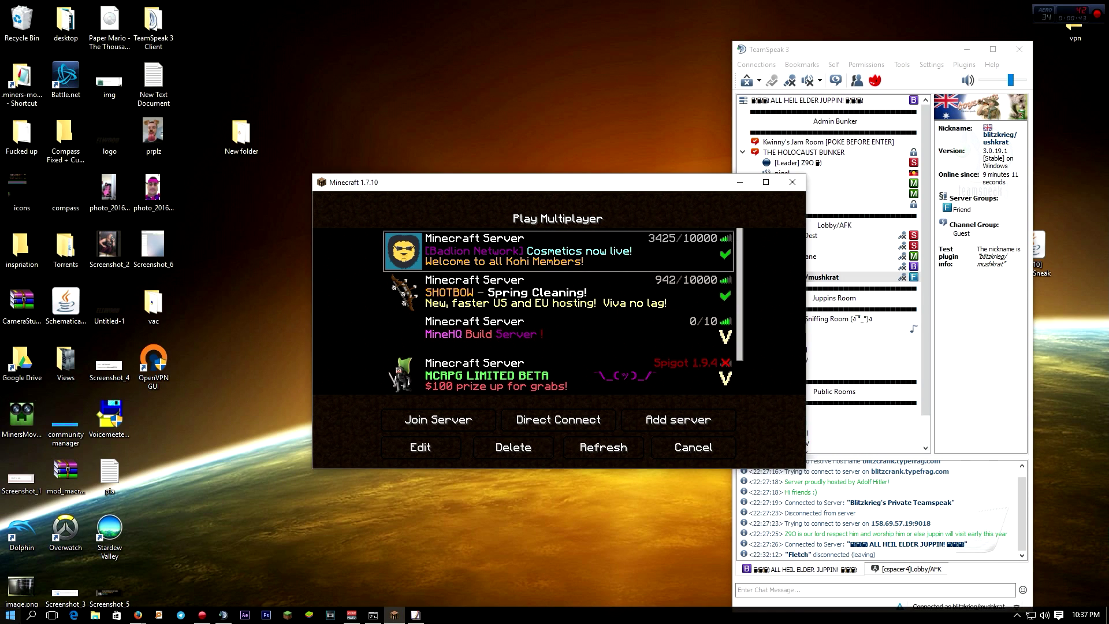
pyautogui.click(1017, 615)
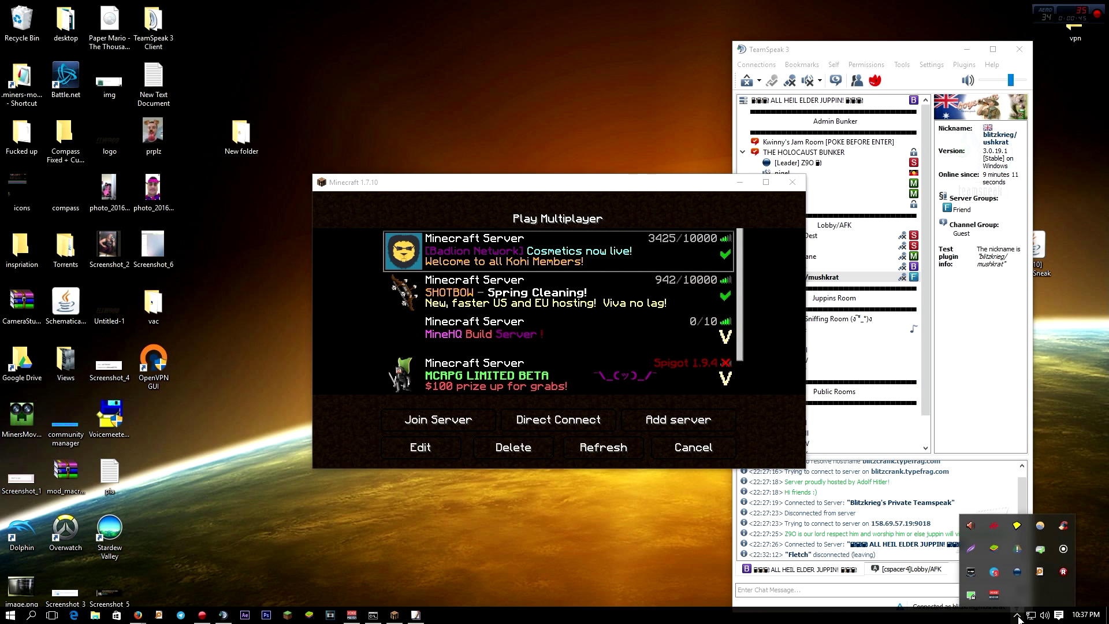
pyautogui.rightClick(971, 595)
pyautogui.moveTo(907, 430)
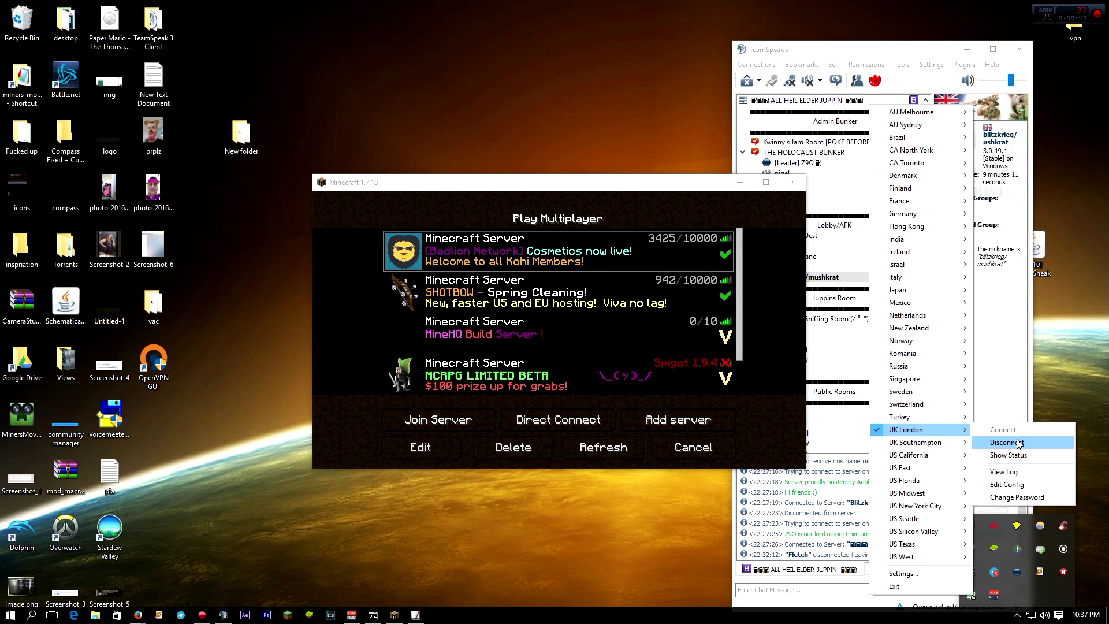
pyautogui.click(1017, 443)
pyautogui.click(991, 126)
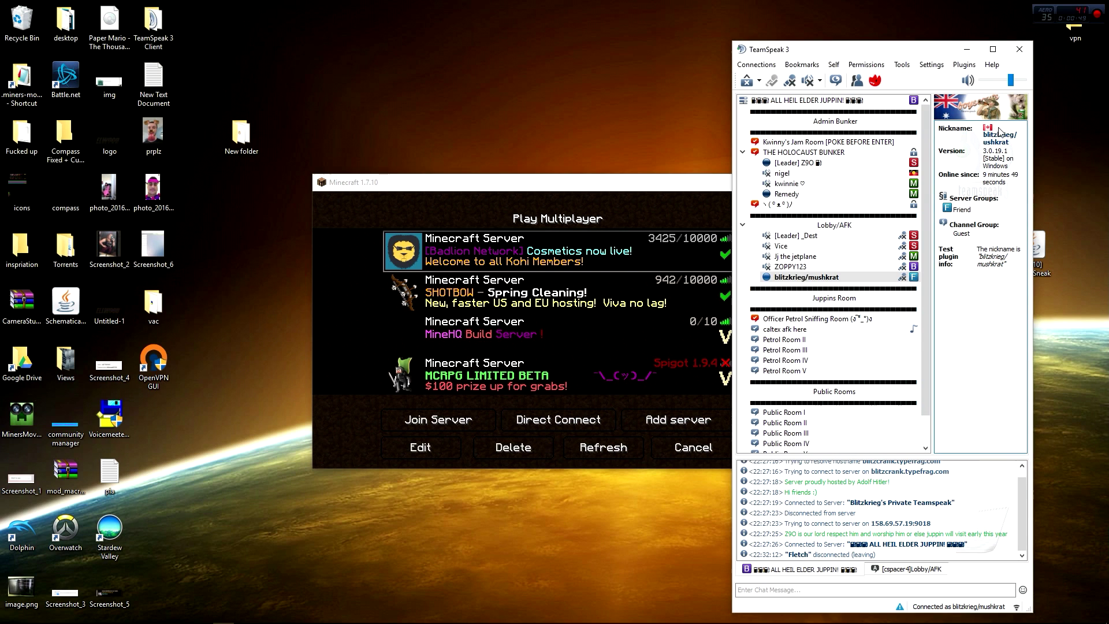
# - Open an administrator Command Prompt and list the routing table with route print
pyautogui.press('super')
pyautogui.write('cmd')
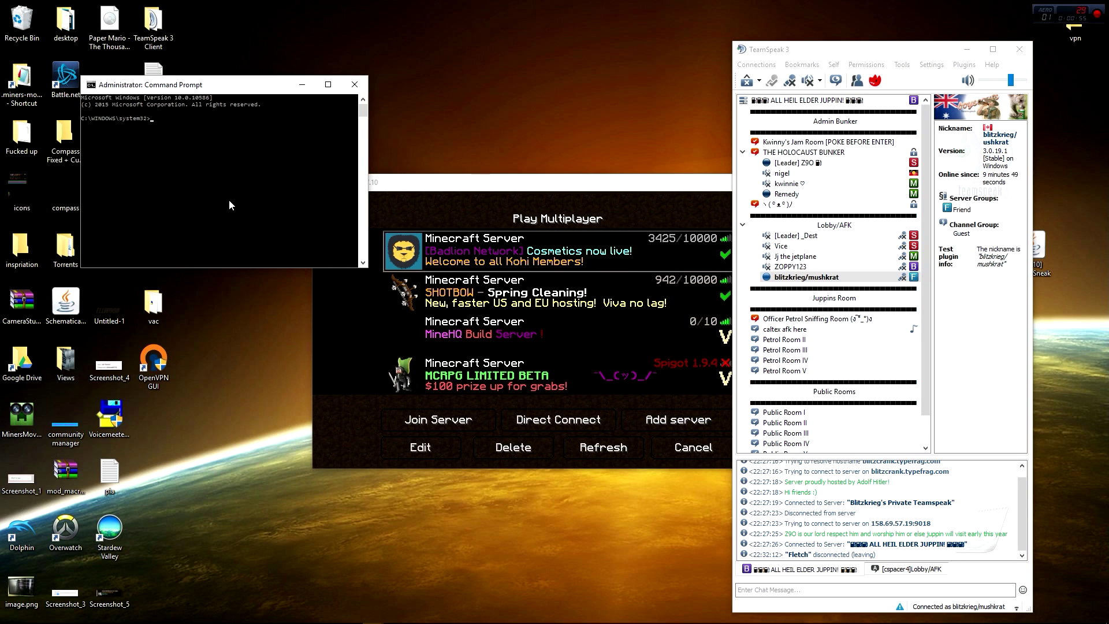
pyautogui.write('route print')
pyautogui.press('Return')
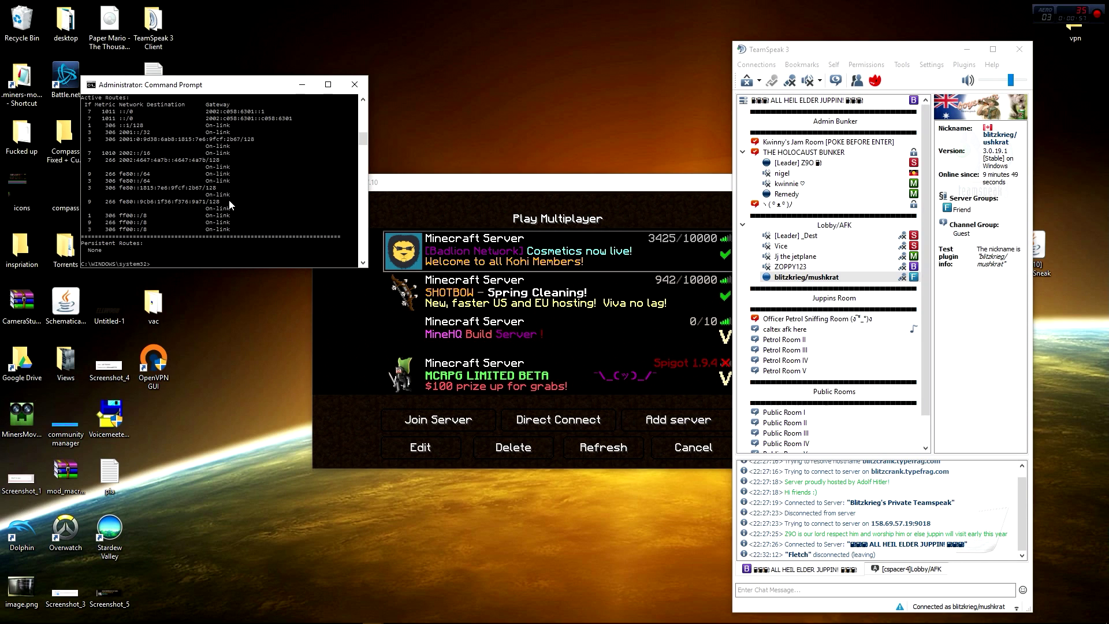
# - Copy the server address naw.badlion.net from the Badlion Network entry's server info in Minecraft
pyautogui.click(462, 238)
pyautogui.click(421, 447)
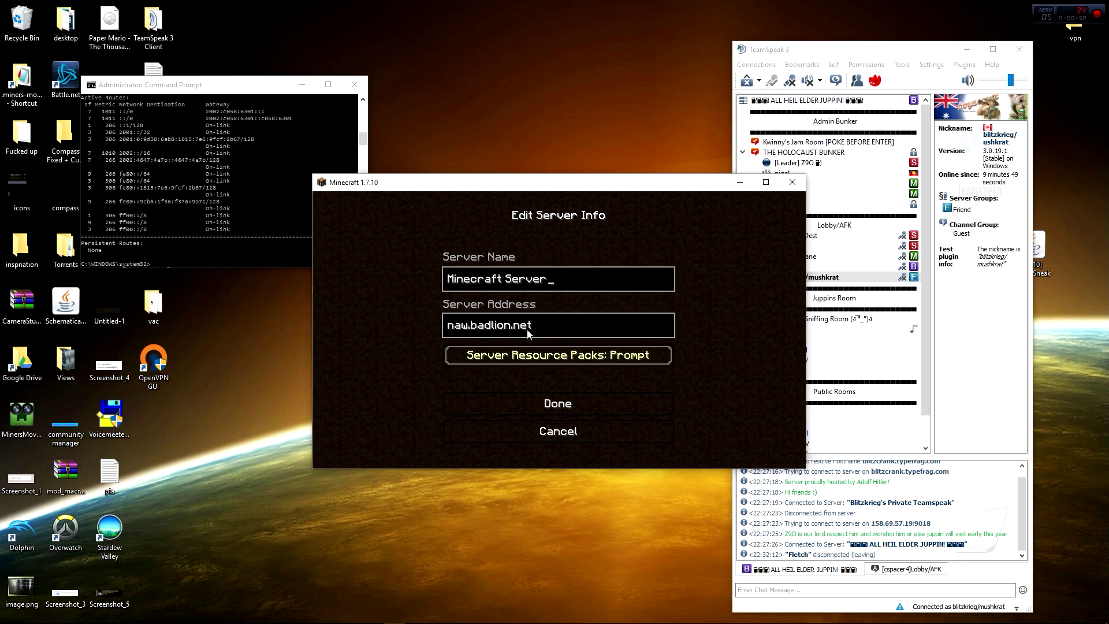
pyautogui.hotkey('ctrl', 'a')
pyautogui.click(558, 403)
# - Ping naw.badlion.net in the Command Prompt to look up the server's IP address
pyautogui.click(245, 261)
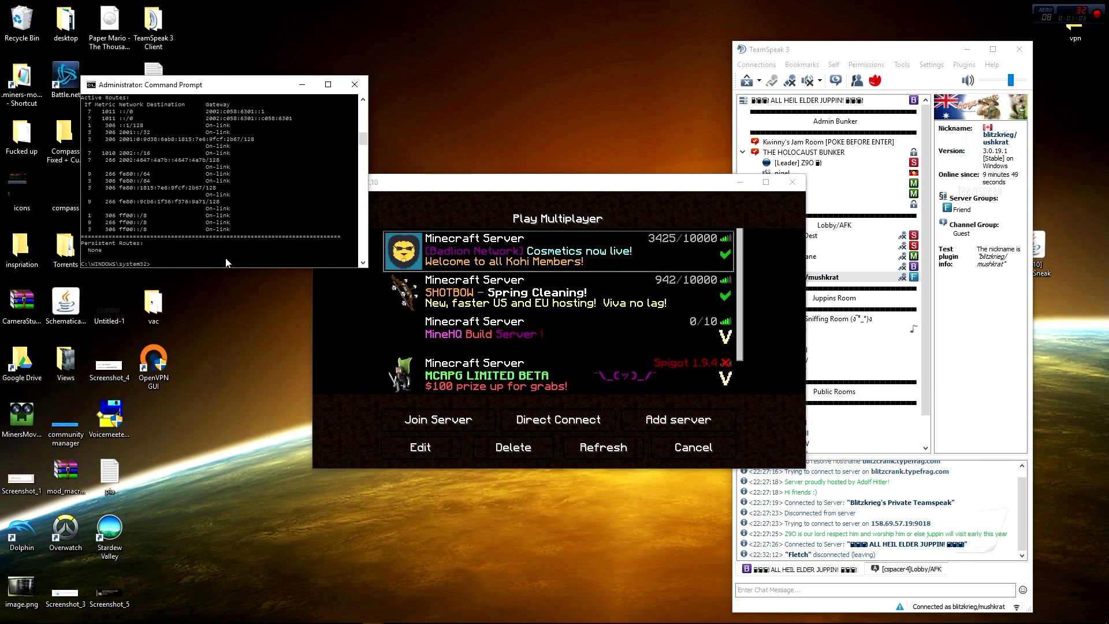
pyautogui.write('ping')
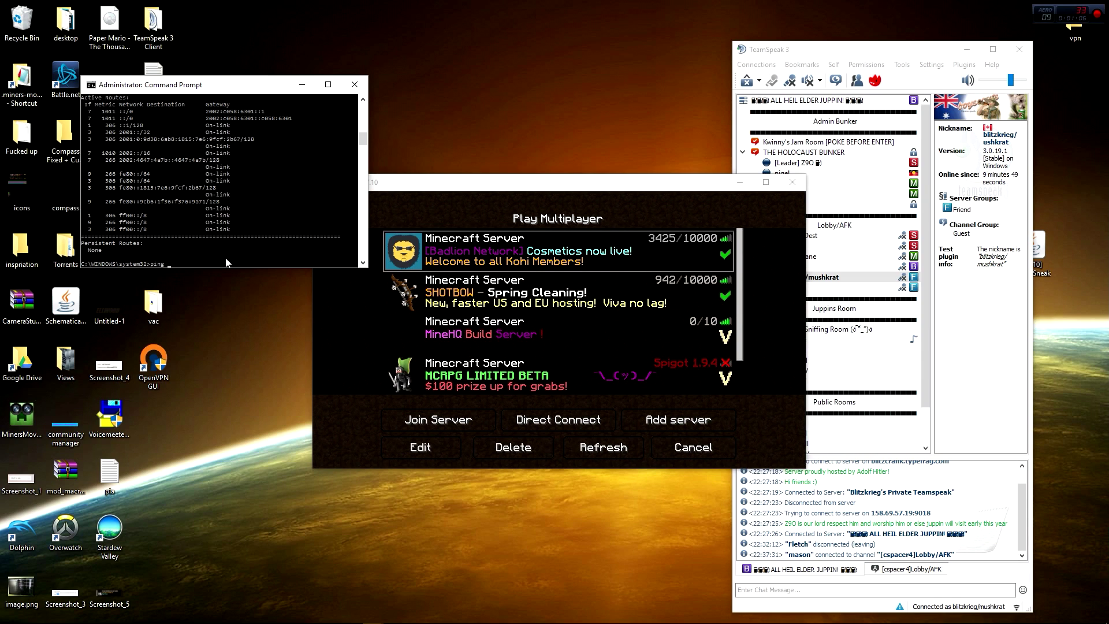
pyautogui.write('naw.badlion.net')
pyautogui.press('Return')
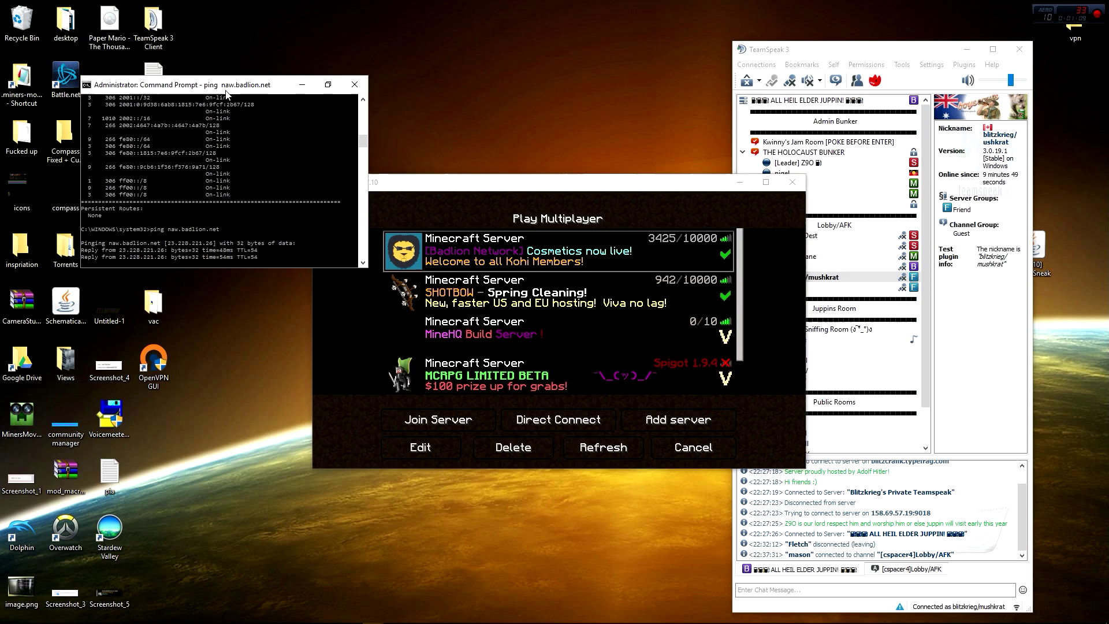
# - Maximize the Command Prompt, look up the gateway, and add a persistent route with route -p add 23.228.221.26 70.71.72.1
pyautogui.doubleClick(231, 85)
pyautogui.scroll(12, 249, 363)
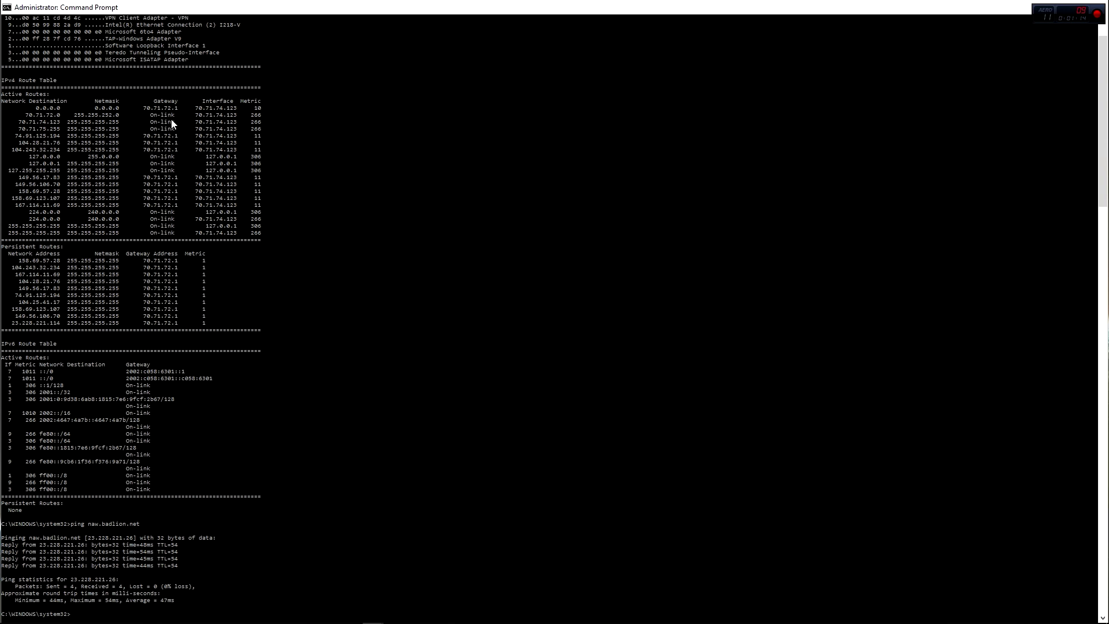
pyautogui.write('route -p add 23.')
pyautogui.write('228.221.26 70.71.72.1')
pyautogui.scroll(-6, 220, 283)
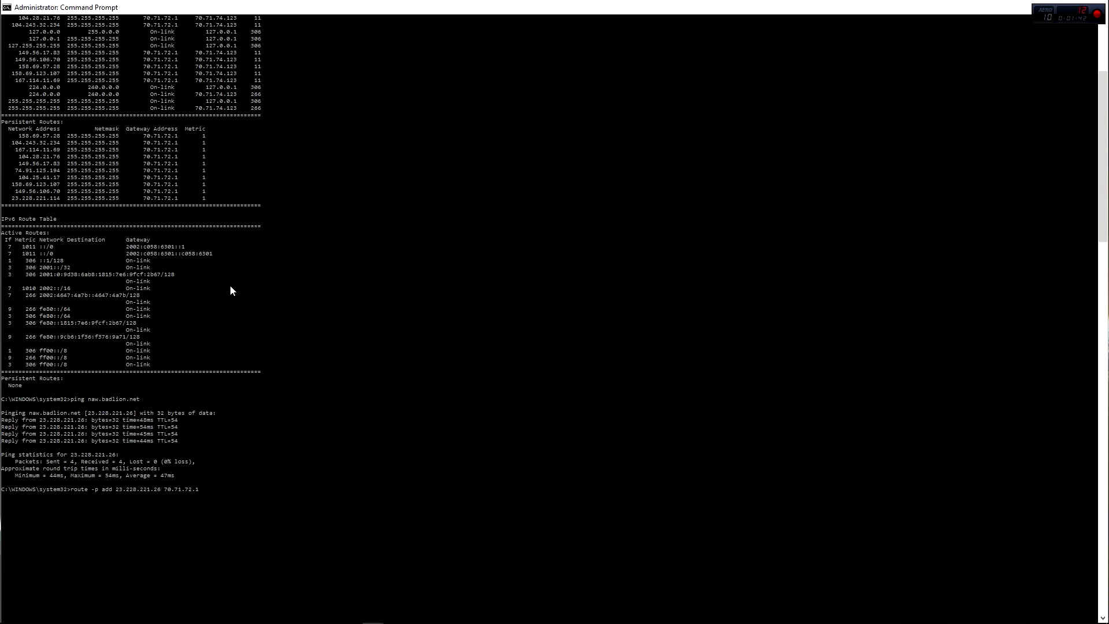
pyautogui.press('Return')
# - Bring the Minecraft server list to the front and reconnect OpenVPN to UK London
pyautogui.moveTo(288, 623)
pyautogui.click(395, 614)
pyautogui.moveTo(723, 240)
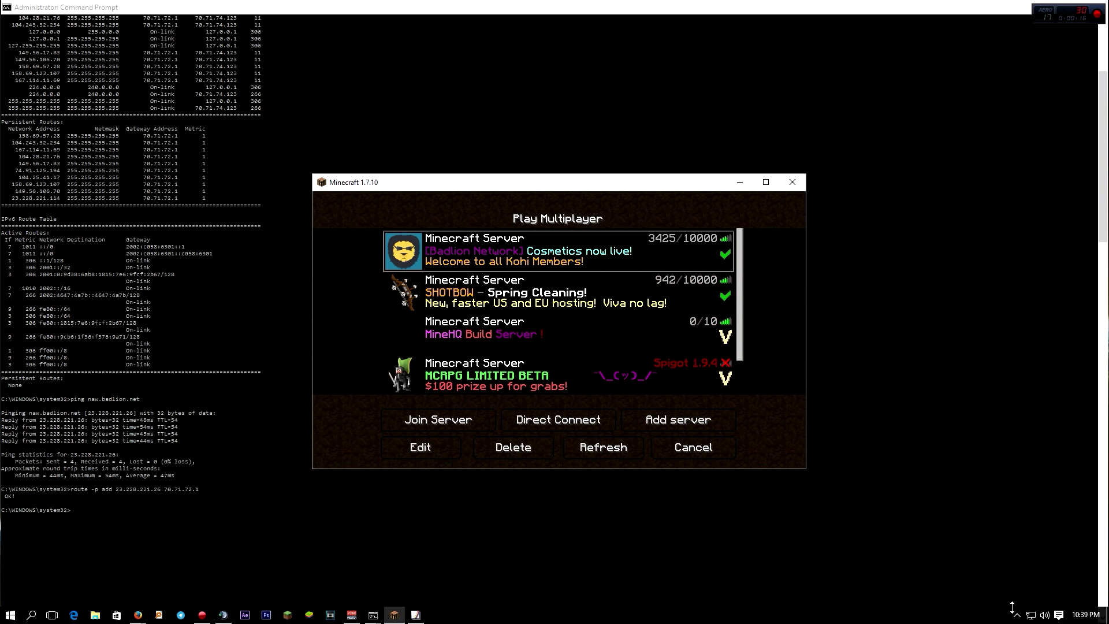
pyautogui.click(1019, 616)
pyautogui.rightClick(994, 594)
pyautogui.moveTo(930, 435)
pyautogui.click(1004, 435)
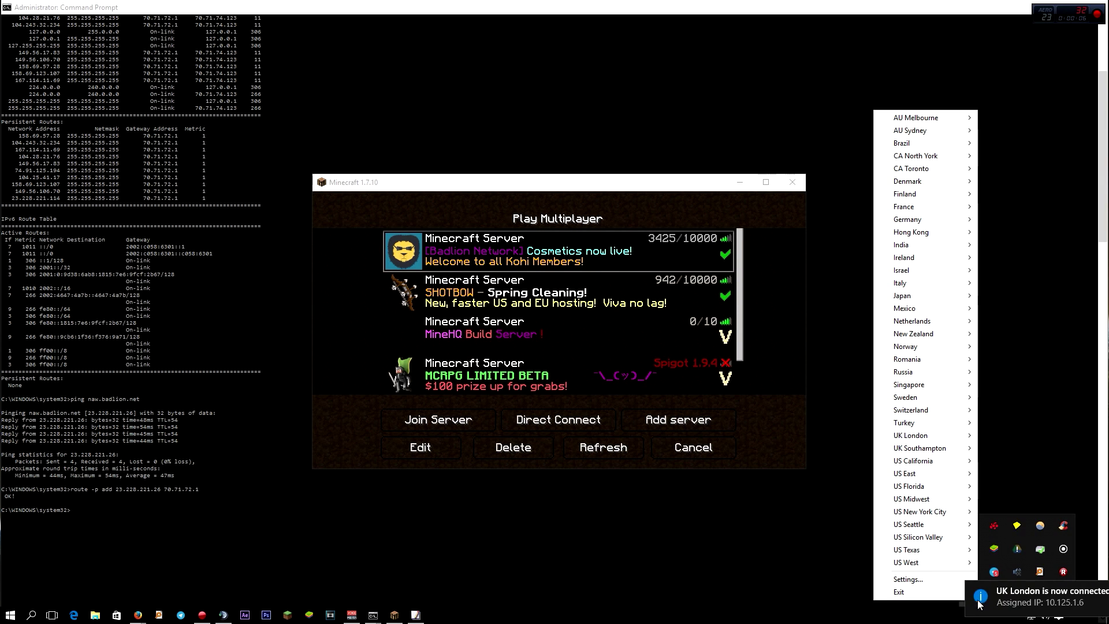
# - Dismiss the VPN connection notification and view your own client's info in TeamSpeak 3 to check its country flag
pyautogui.click(1096, 590)
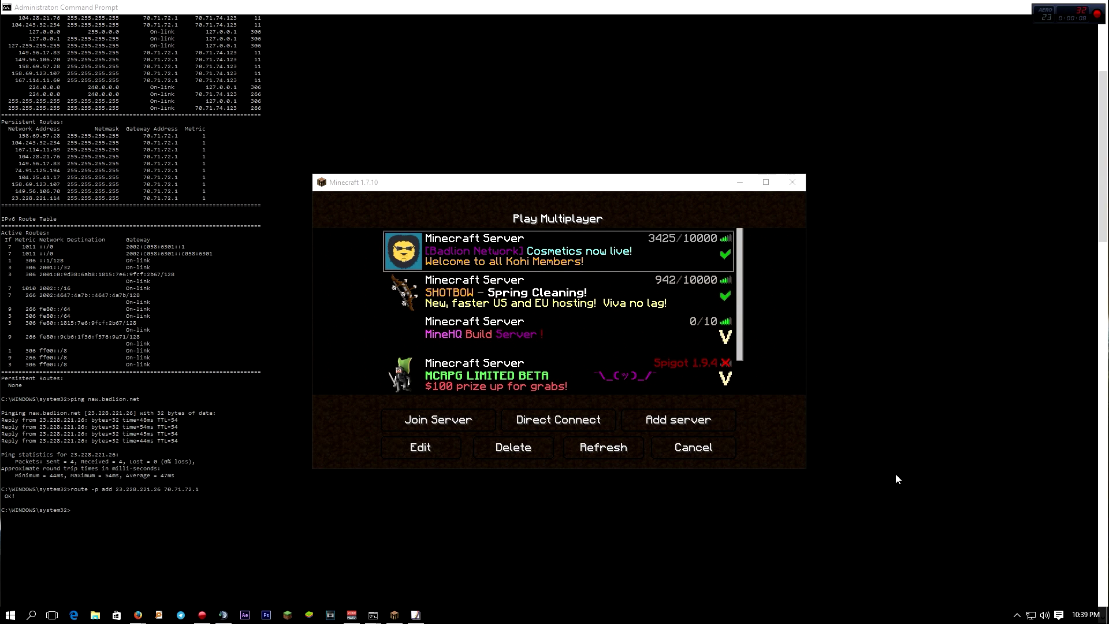
pyautogui.click(223, 618)
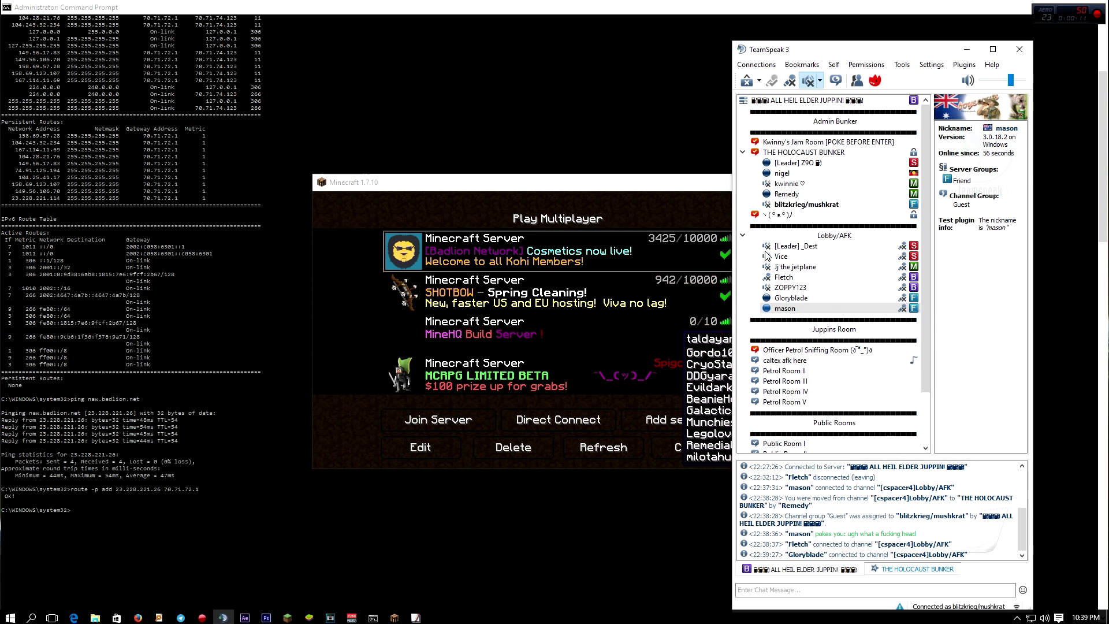
pyautogui.click(806, 204)
# - Switch back to Minecraft, refresh the multiplayer server list, and check the Badlion Network entry's ping against the SHOTBOW entry's
pyautogui.click(617, 184)
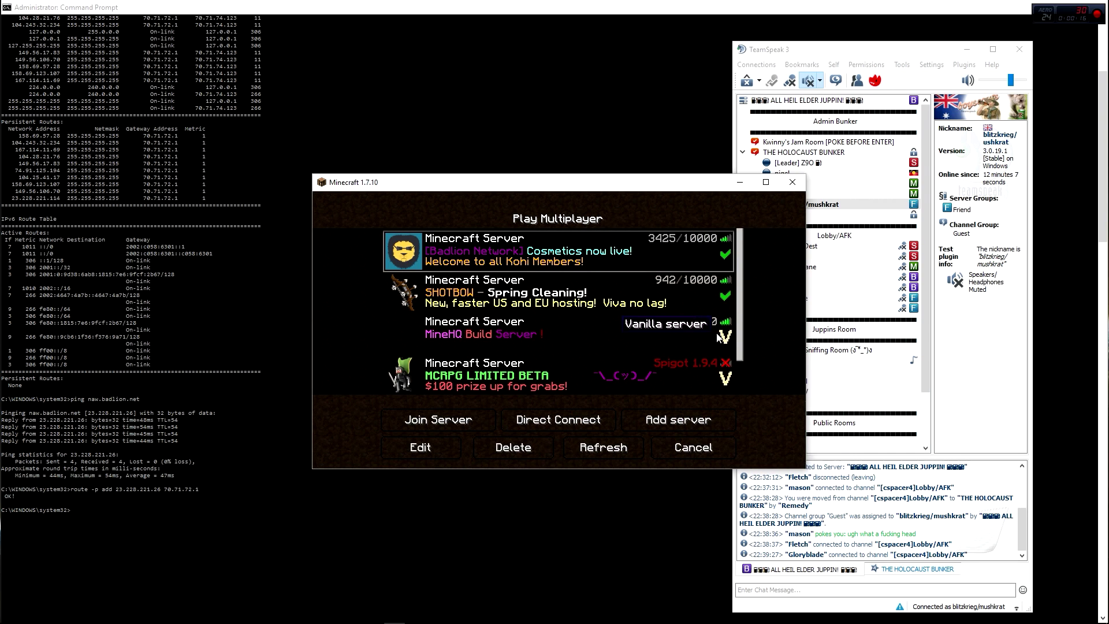
pyautogui.scroll(-1, 730, 349)
pyautogui.scroll(1, 688, 327)
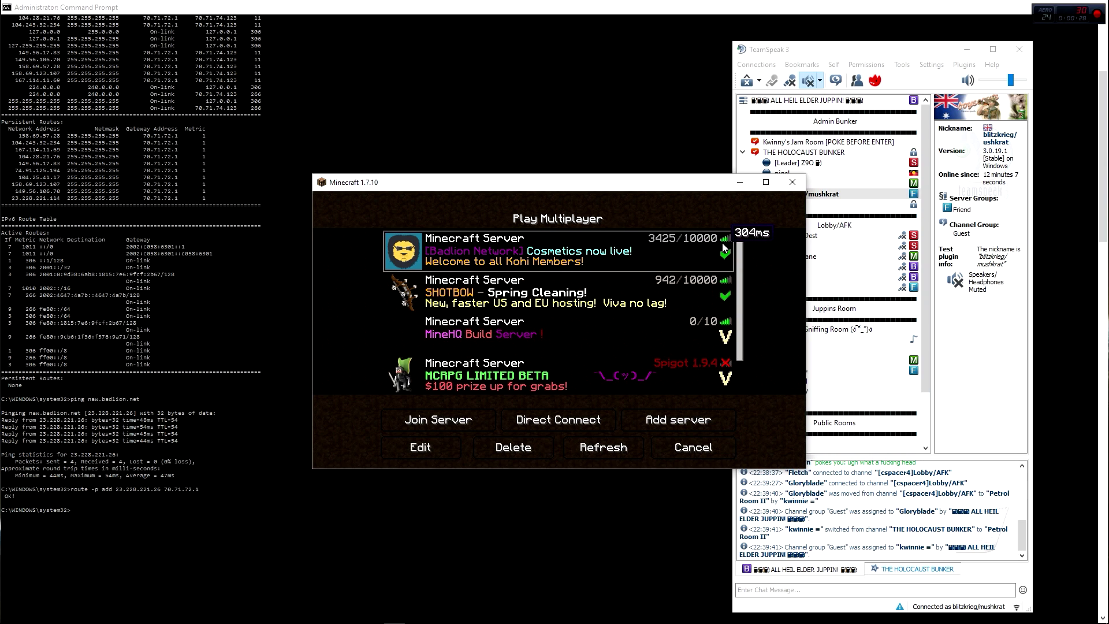
pyautogui.press('F5')
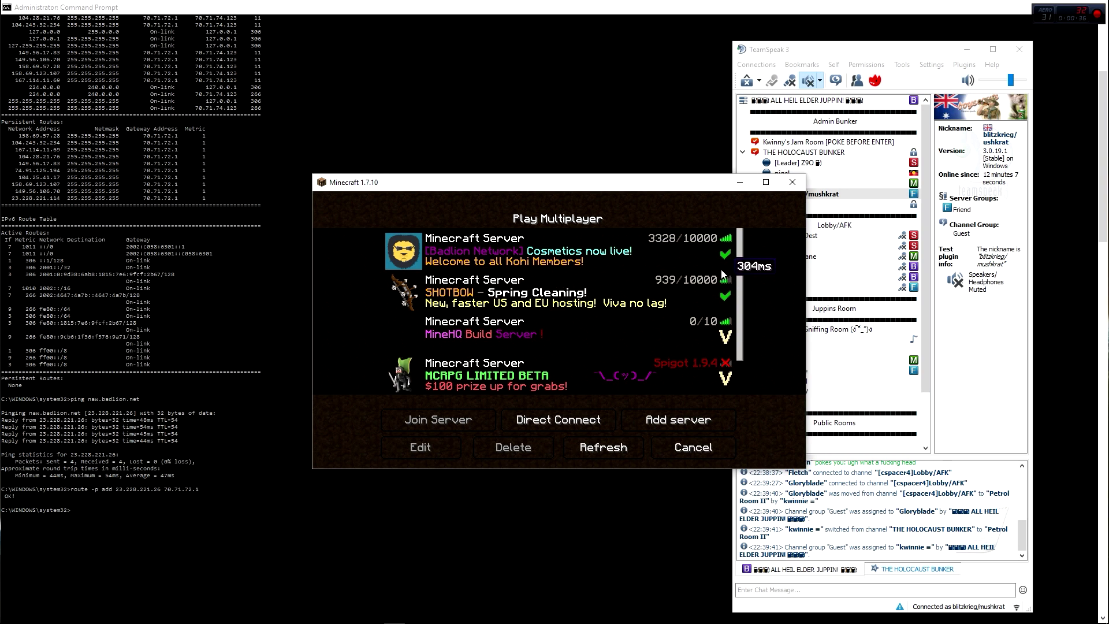
pyautogui.press('F5')
pyautogui.moveTo(729, 242)
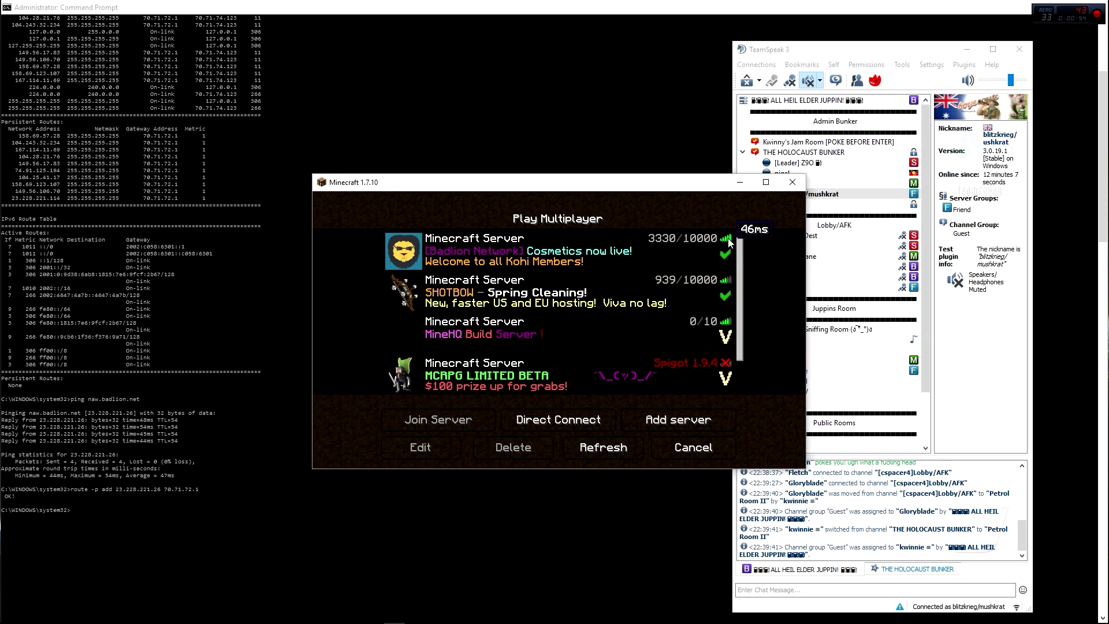
pyautogui.click(729, 243)
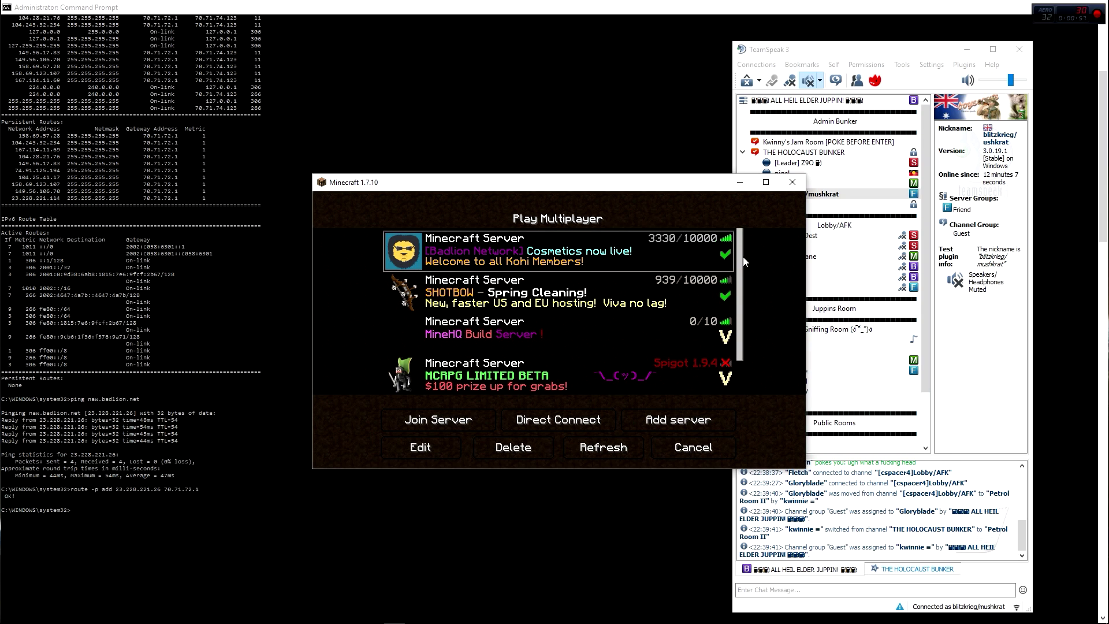